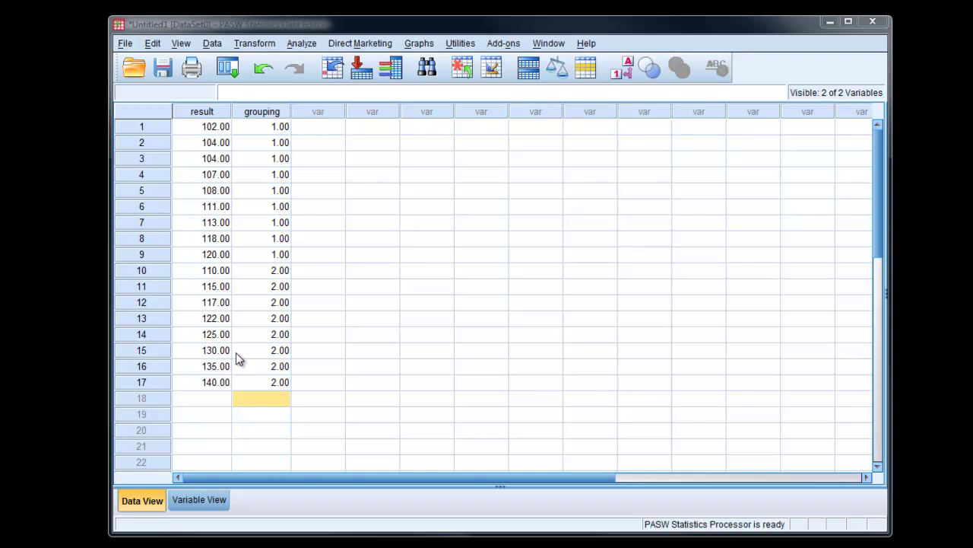
# Check grouping's value labels (1.00 = control, 2.00 = experiment) without changes, then return to the data grid.
pyautogui.click(207, 499)
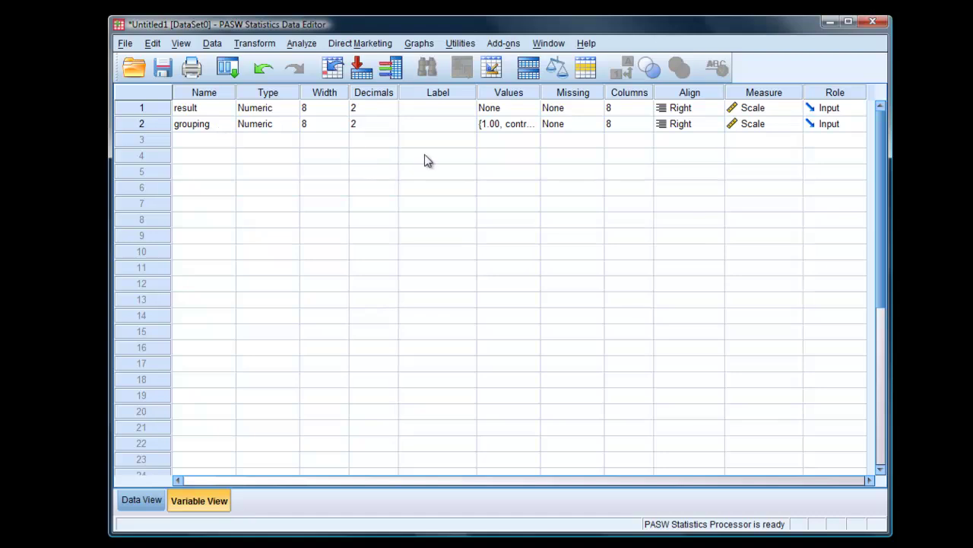
pyautogui.click(534, 127)
pyautogui.click(532, 124)
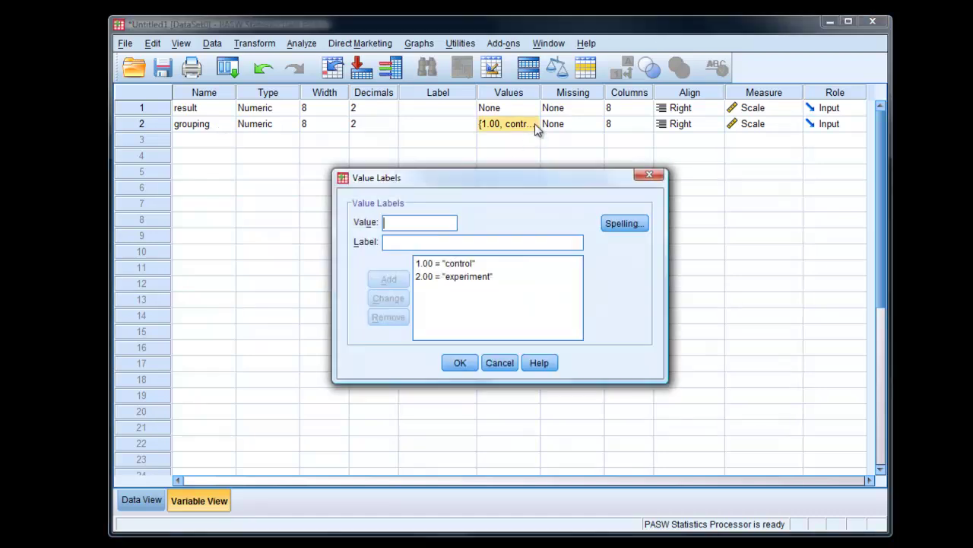
pyautogui.click(492, 276)
pyautogui.click(422, 263)
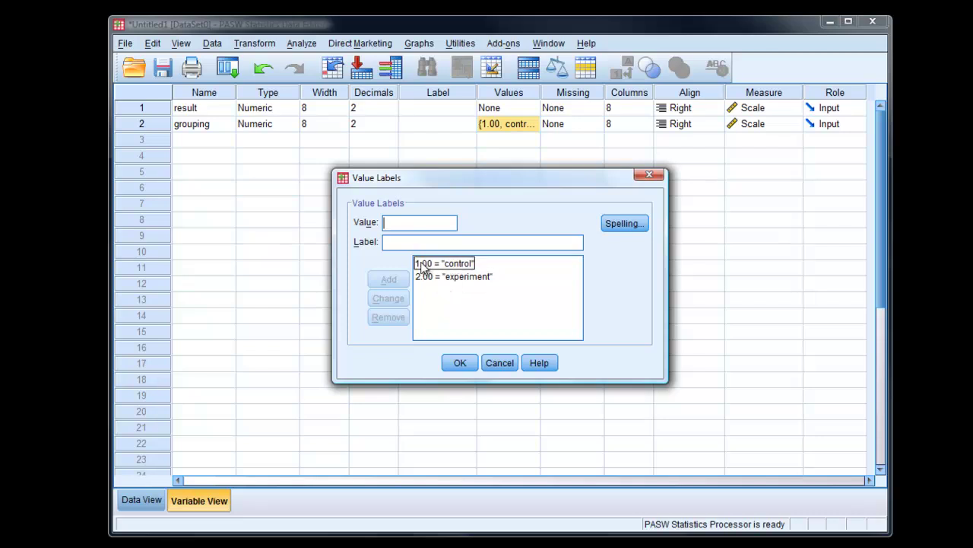
pyautogui.click(426, 278)
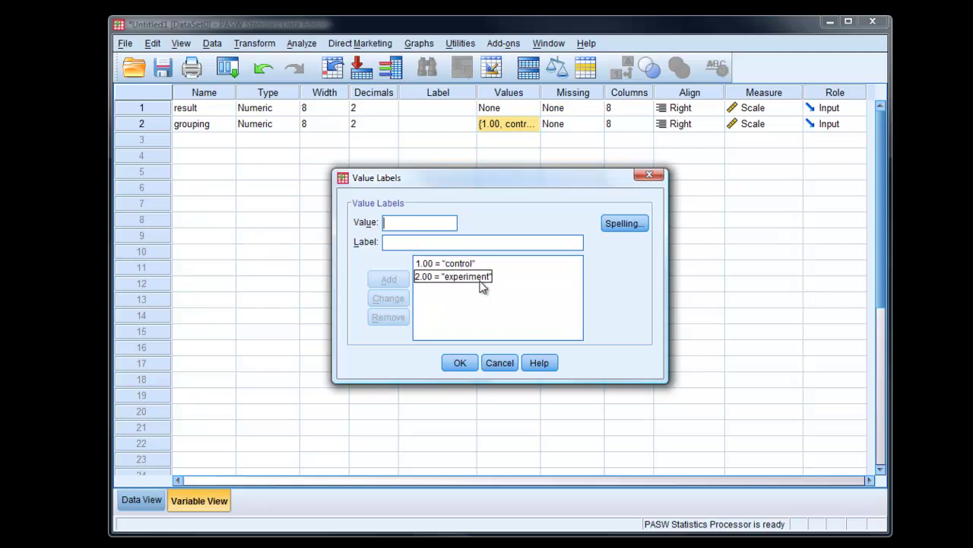
pyautogui.click(494, 363)
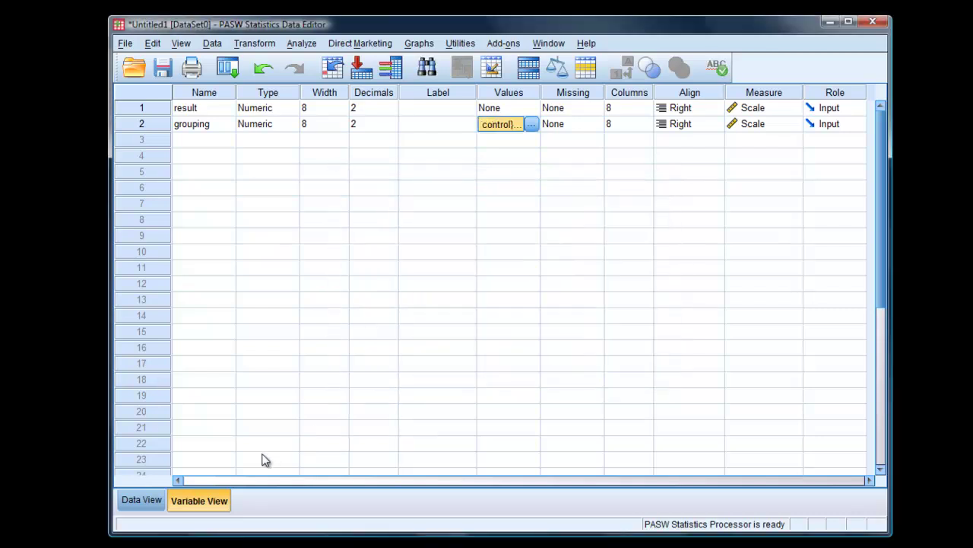
pyautogui.click(145, 499)
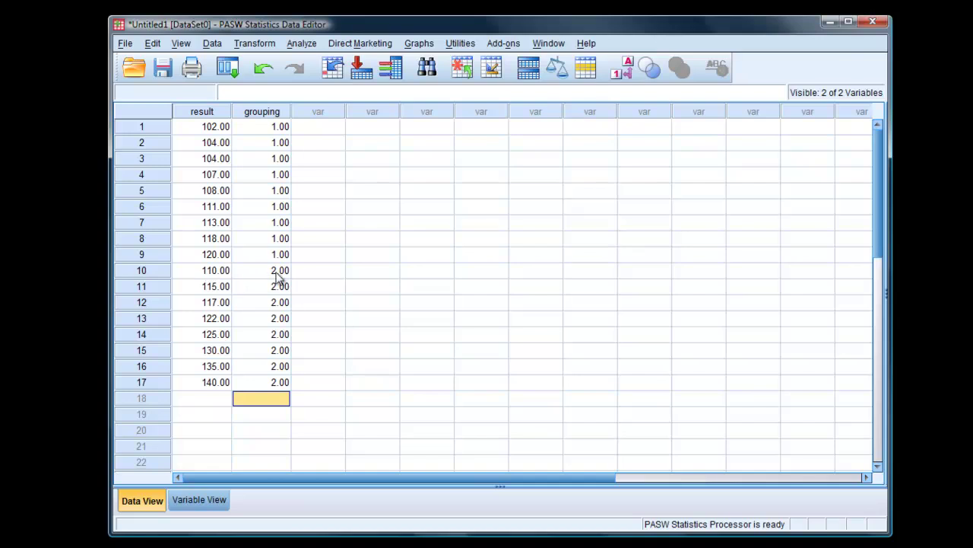
# Run Explore with result as the dependent variable and grouping as the factor.
pyautogui.click(303, 46)
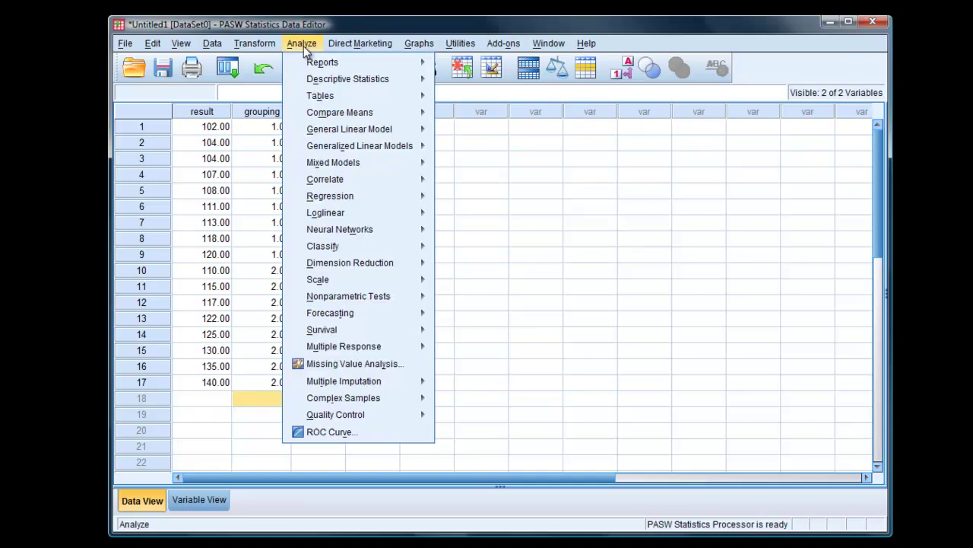
pyautogui.moveTo(309, 80)
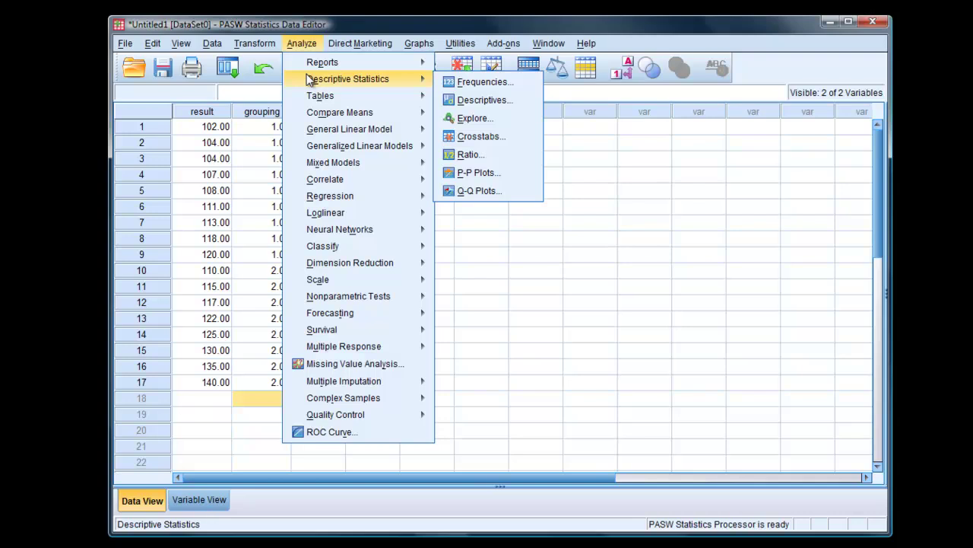
pyautogui.click(467, 120)
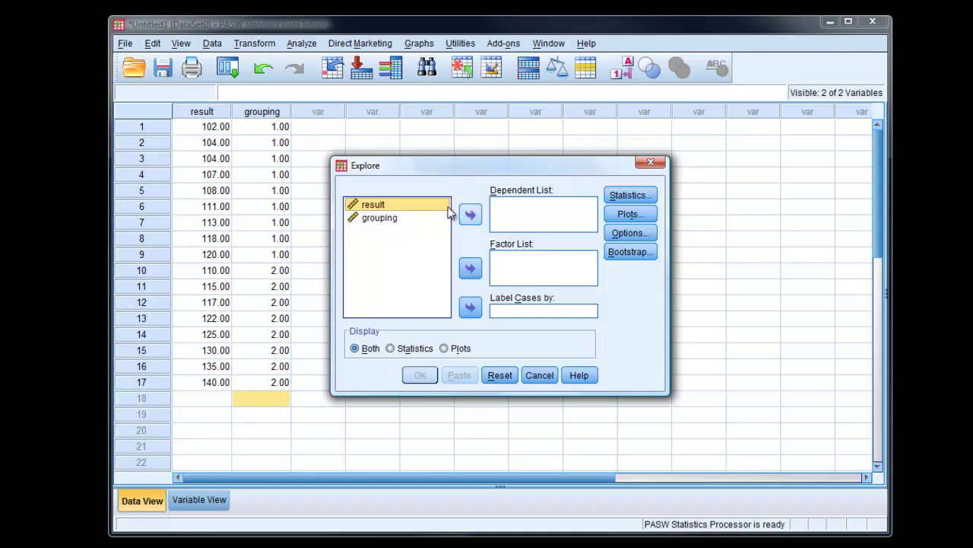
pyautogui.click(470, 216)
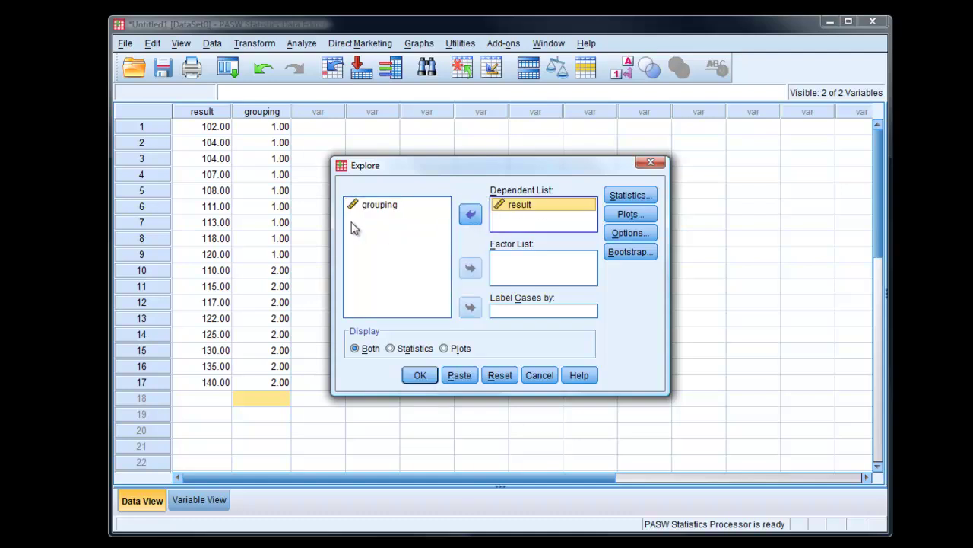
pyautogui.click(368, 207)
pyautogui.click(470, 271)
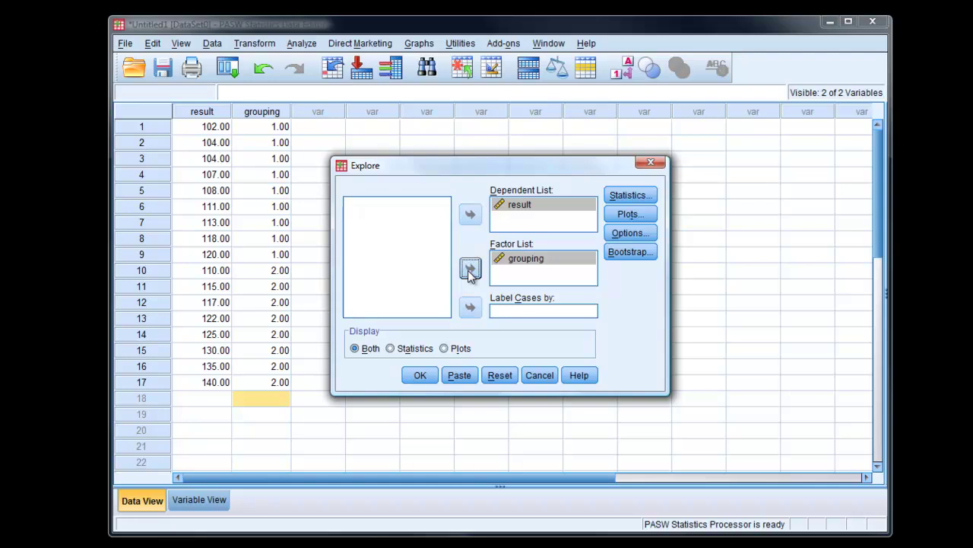
pyautogui.click(422, 375)
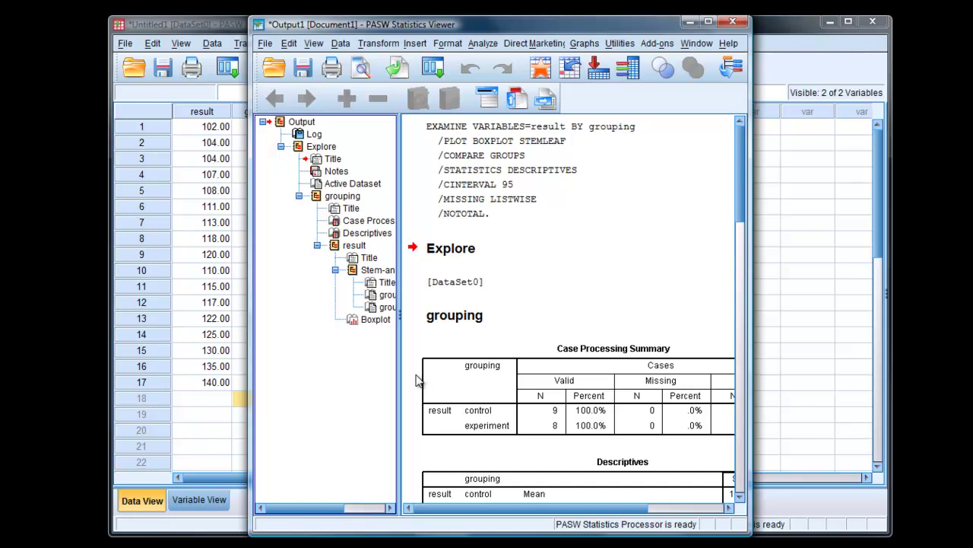
# Scroll to the Descriptives table and hide the outline pane to reveal Statistic and Std. Error columns.
pyautogui.moveTo(738, 229); pyautogui.dragTo(748, 300)
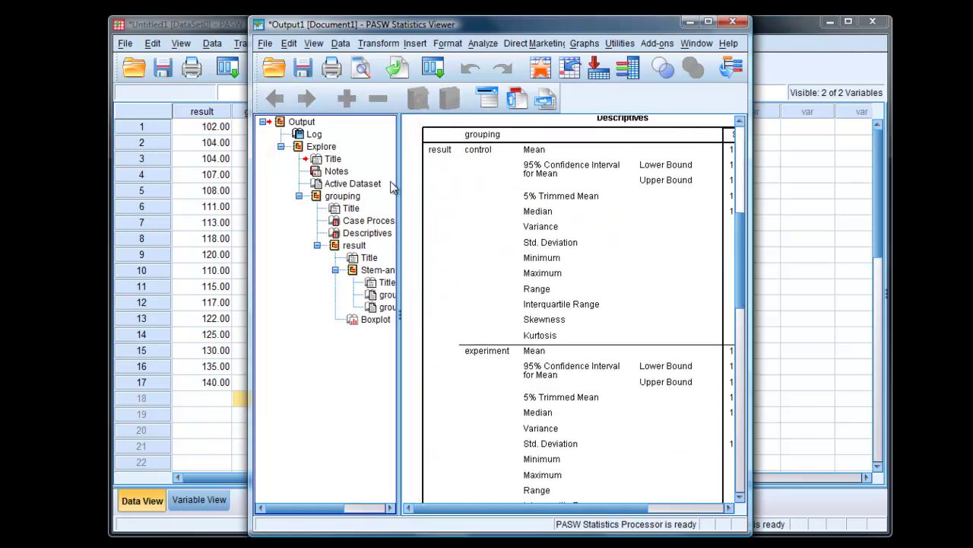
pyautogui.moveTo(402, 186); pyautogui.dragTo(272, 186)
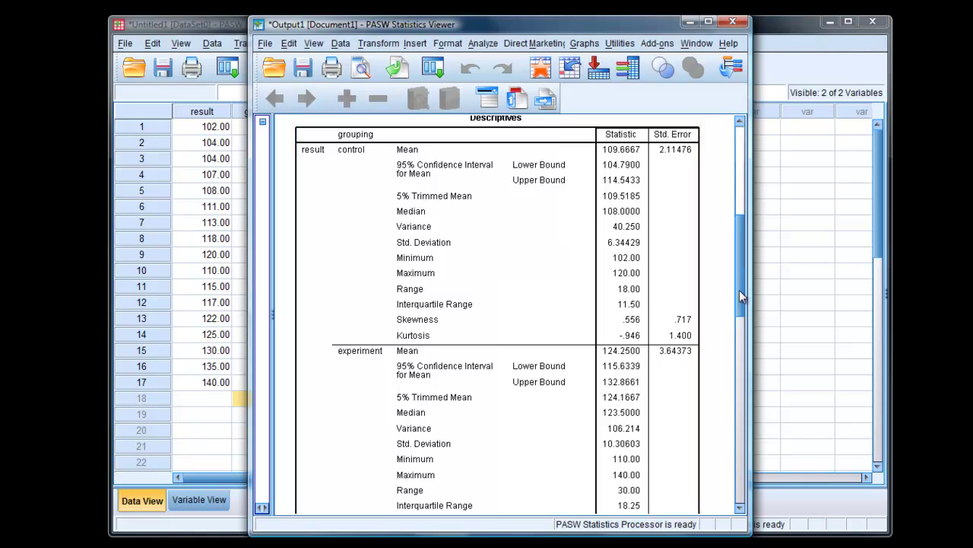
# Scroll to the control-versus-experiment boxplot of result, widen the output window and select the chart.
pyautogui.moveTo(741, 296); pyautogui.dragTo(747, 471)
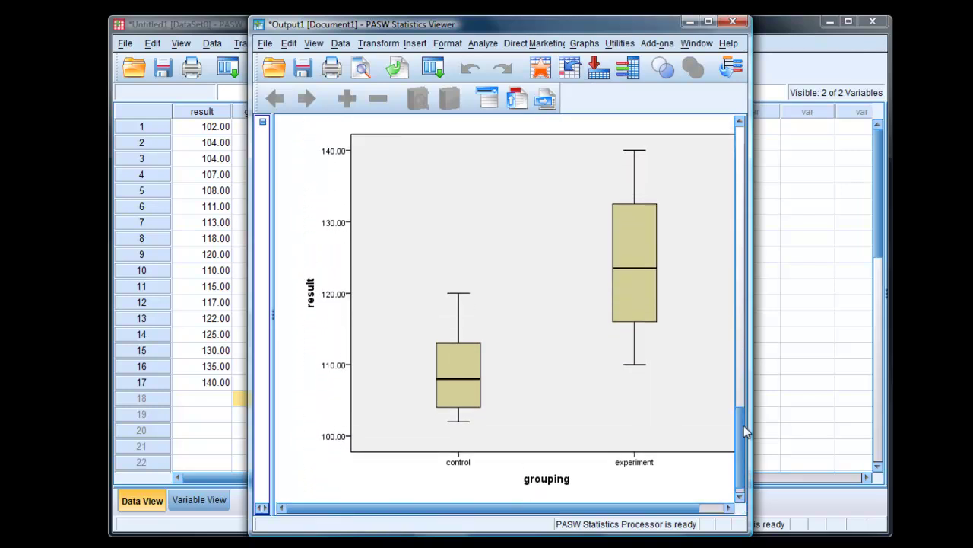
pyautogui.moveTo(750, 381); pyautogui.dragTo(852, 385)
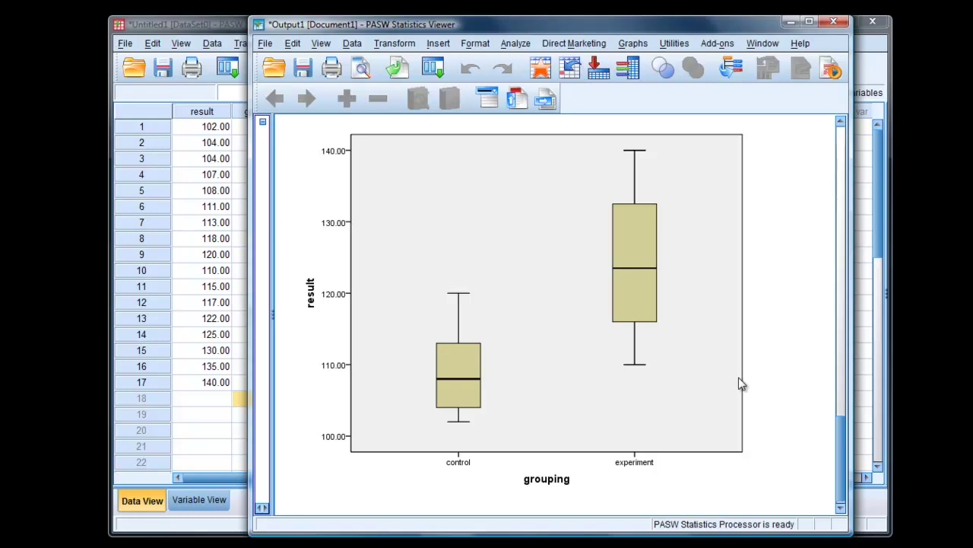
pyautogui.click(700, 384)
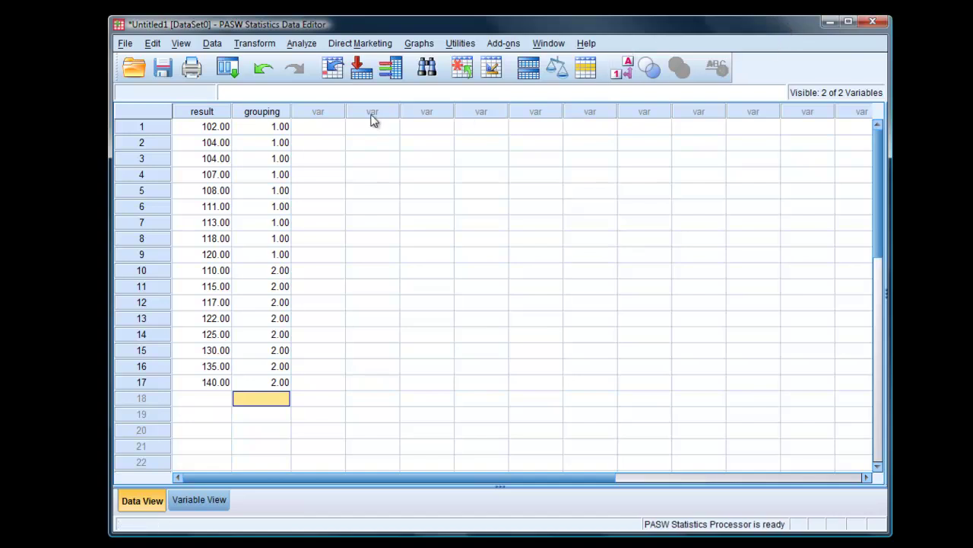
# Open the Legacy Dialogs 2 Independent Samples nonparametric test, with Mann-Whitney U selected.
pyautogui.click(301, 44)
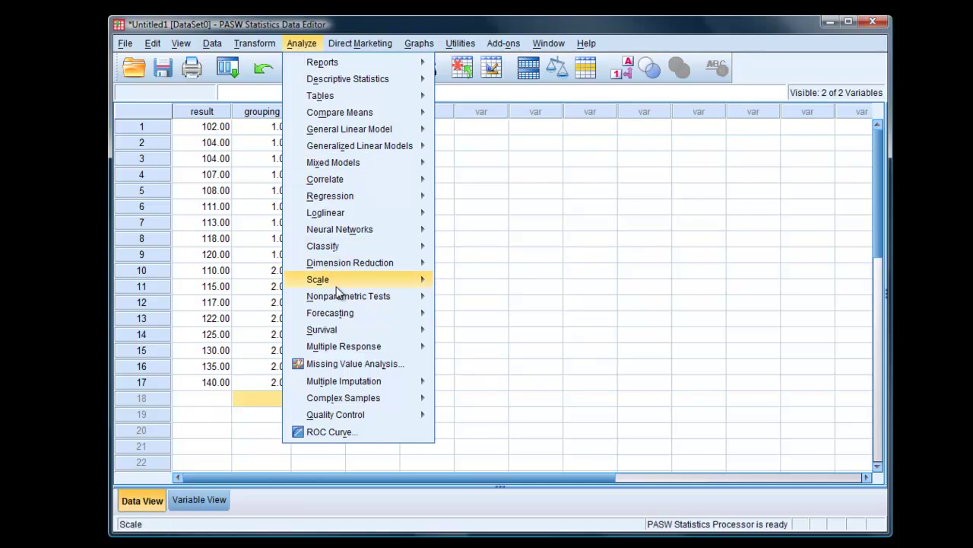
pyautogui.moveTo(337, 300)
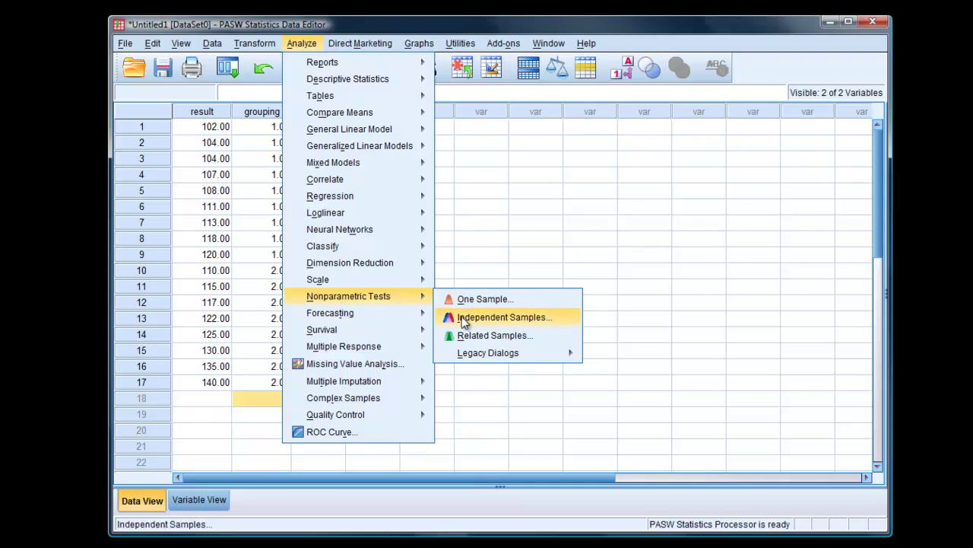
pyautogui.moveTo(468, 356)
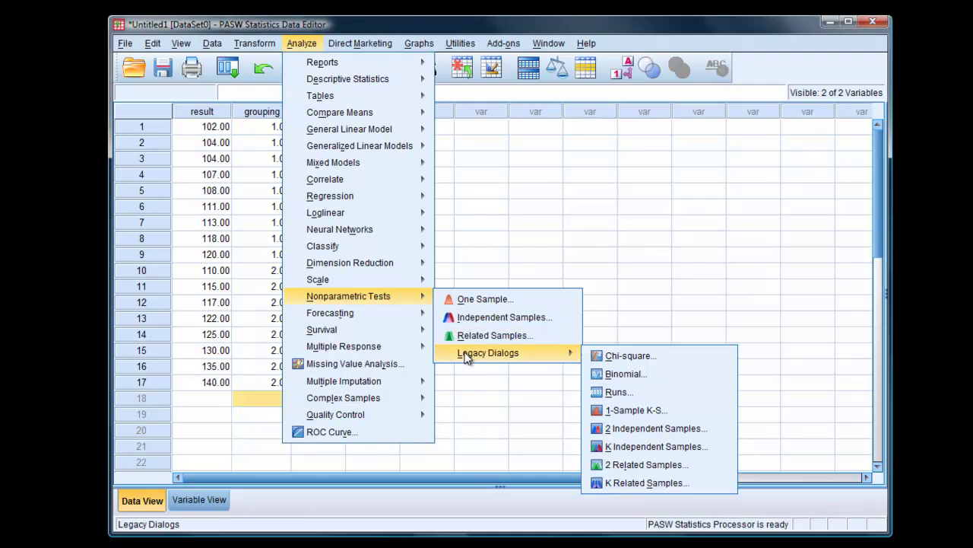
pyautogui.click(639, 437)
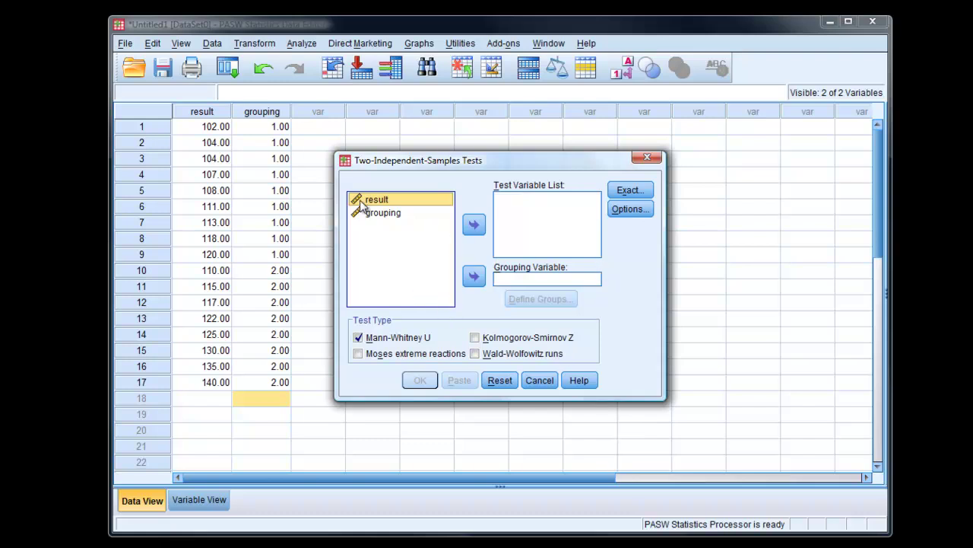
# Test result by grouping, defining the groups to compare as 1 and 2.
pyautogui.click(473, 225)
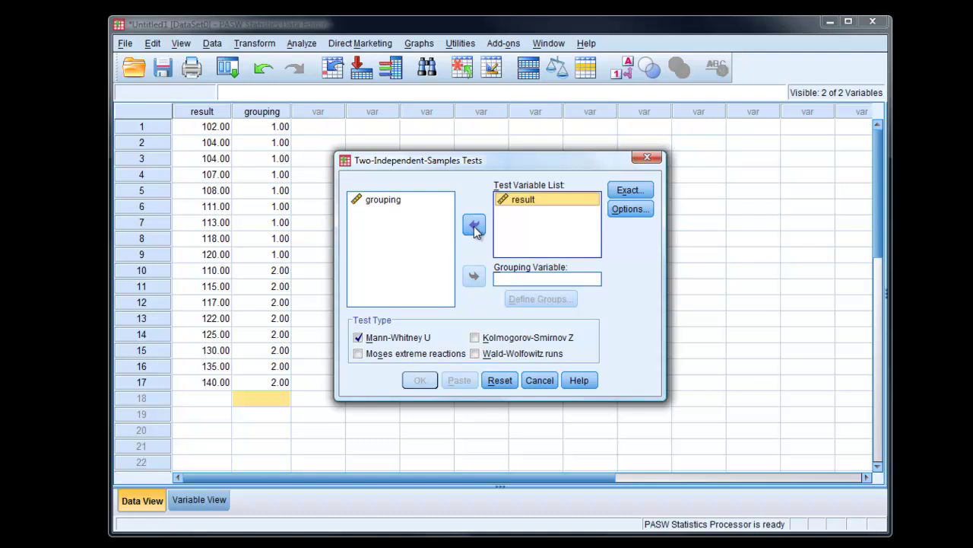
pyautogui.click(381, 204)
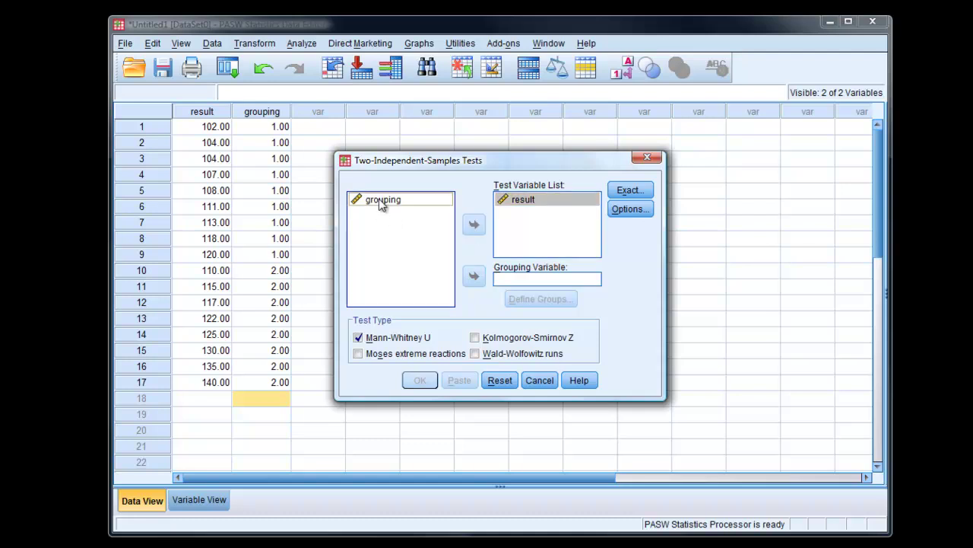
pyautogui.click(474, 278)
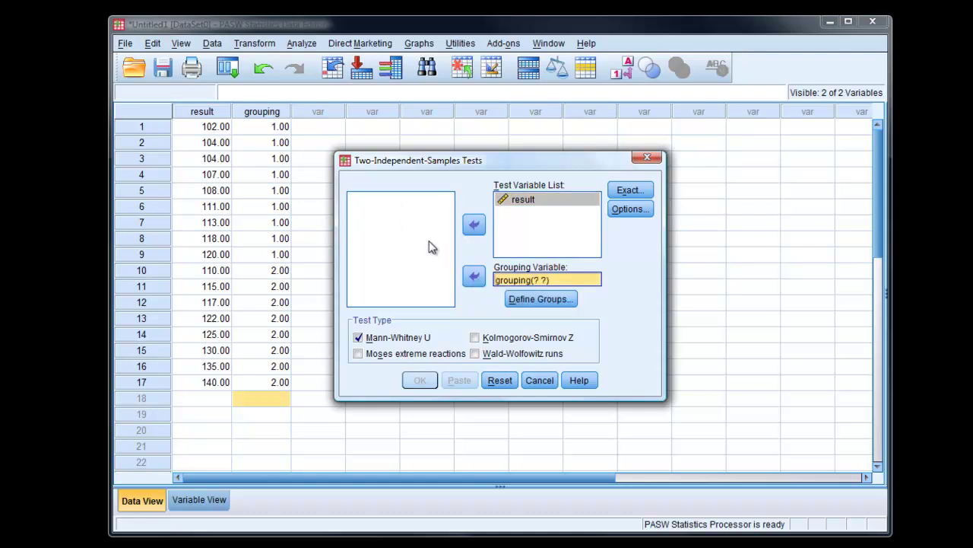
pyautogui.click(532, 299)
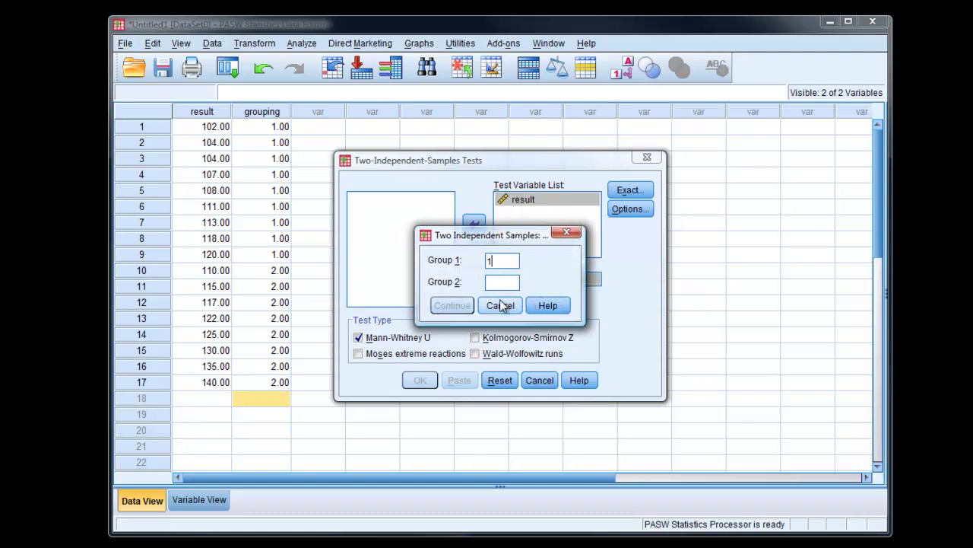
pyautogui.press('Tab')
pyautogui.write('2')
pyautogui.click(461, 310)
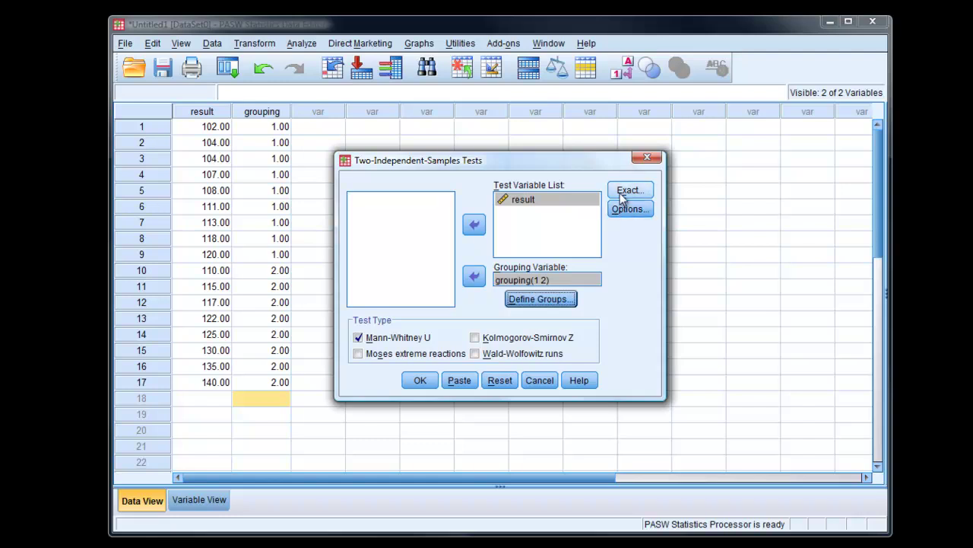
pyautogui.click(620, 189)
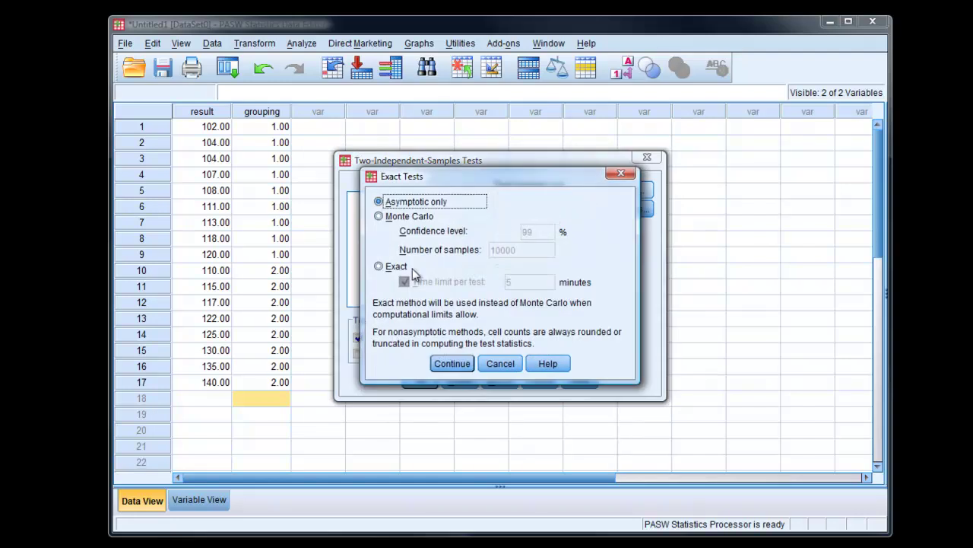
# Switch the significance calculation from Asymptotic only to Exact.
pyautogui.click(379, 267)
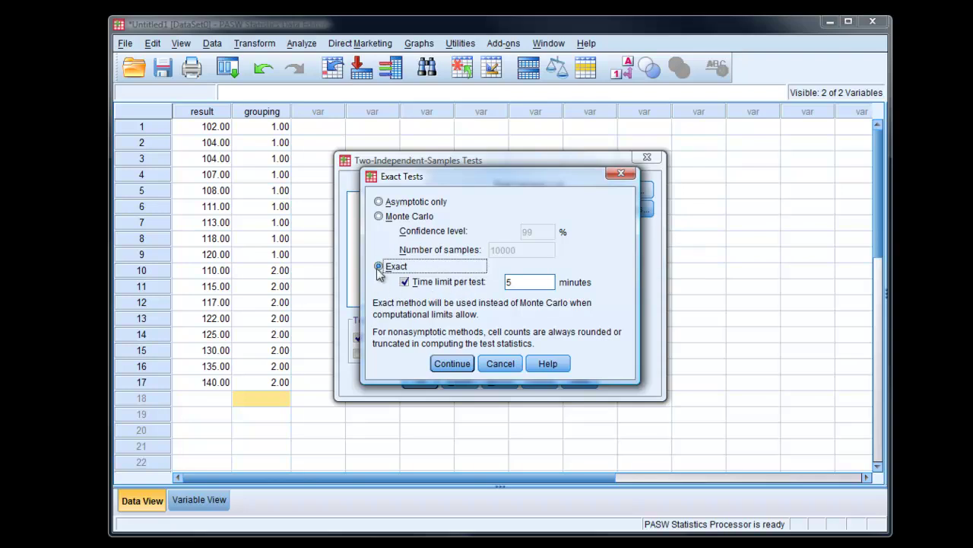
pyautogui.click(460, 367)
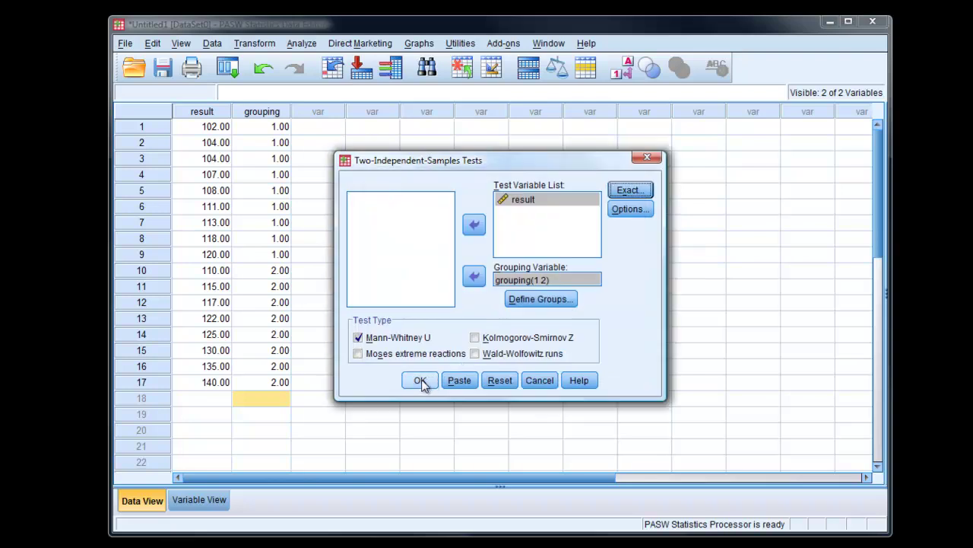
# Run the Mann-Whitney test and review the output: U = 8.000, exact 2-tailed p = .005.
pyautogui.click(422, 382)
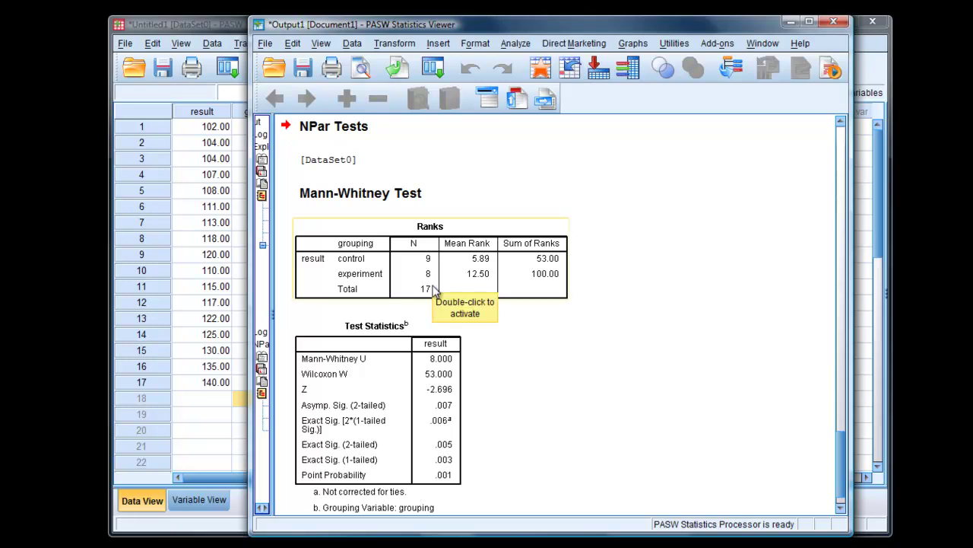
pyautogui.scroll(-1, 635, 432)
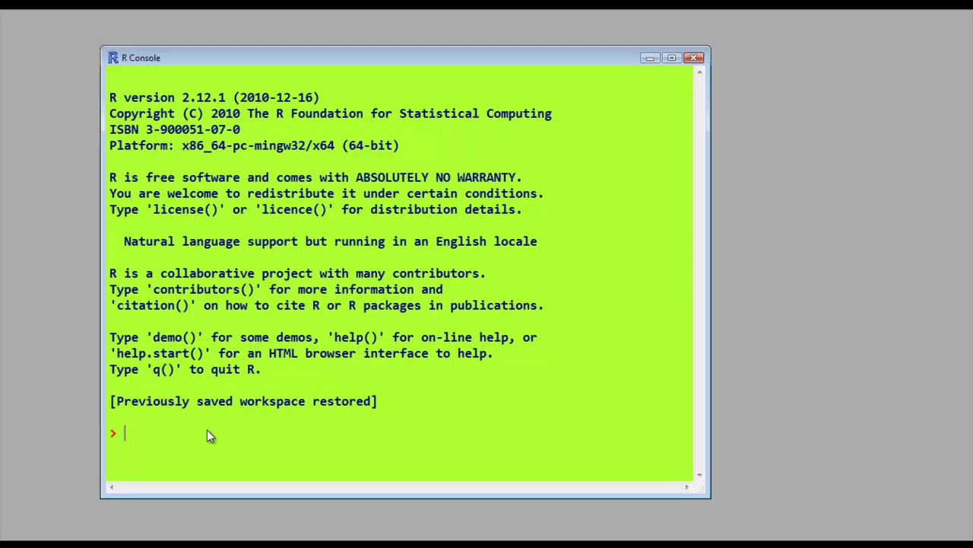
# Enter library(Rcmdr) at the R prompt to launch R Commander.
pyautogui.write('library(Rcmdr')
pyautogui.press('Return')
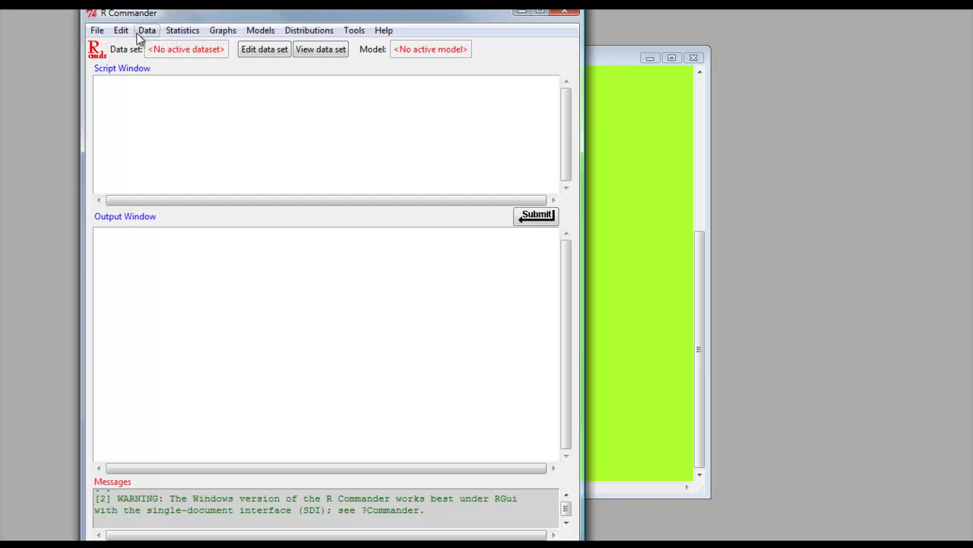
# Import the SPSS file mwu.sav as the data set mydataframe.
pyautogui.click(147, 30)
pyautogui.moveTo(168, 92)
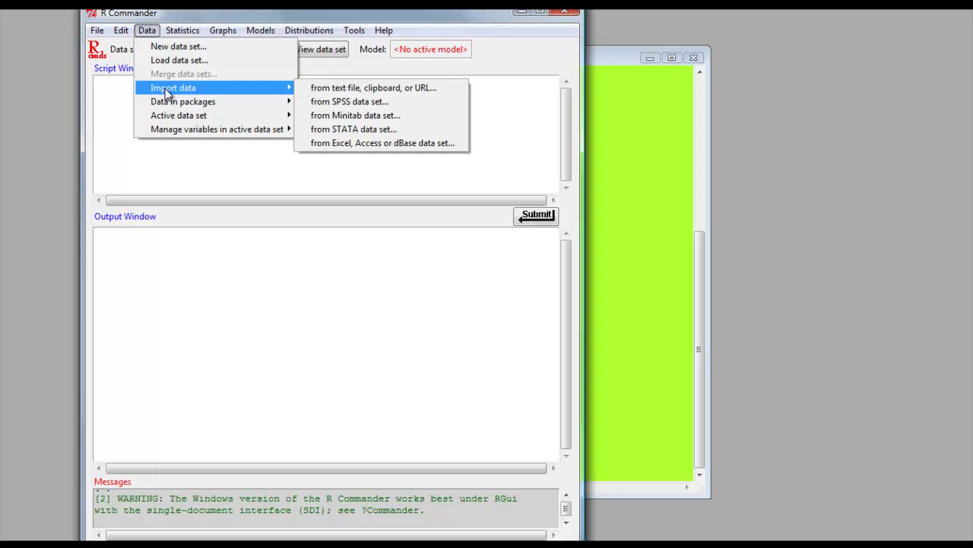
pyautogui.click(378, 104)
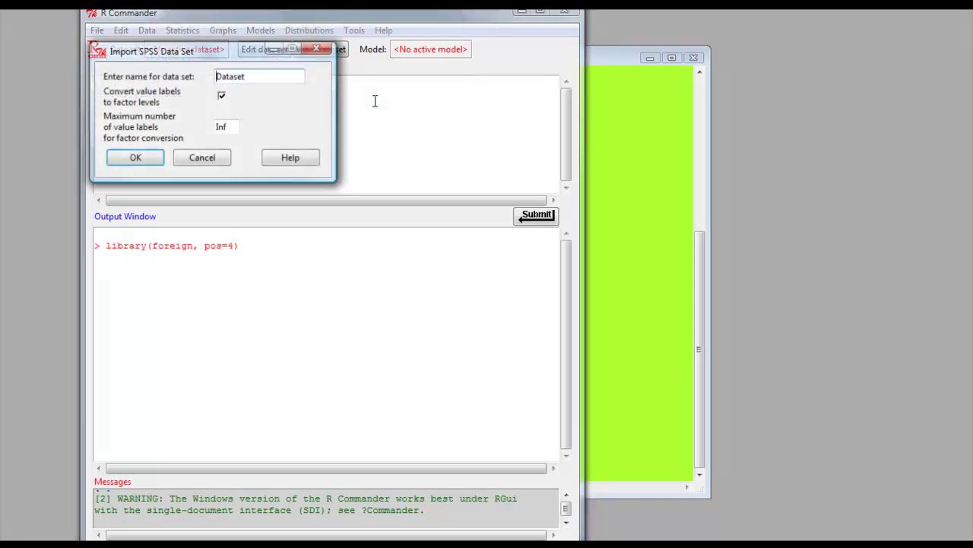
pyautogui.doubleClick(261, 82)
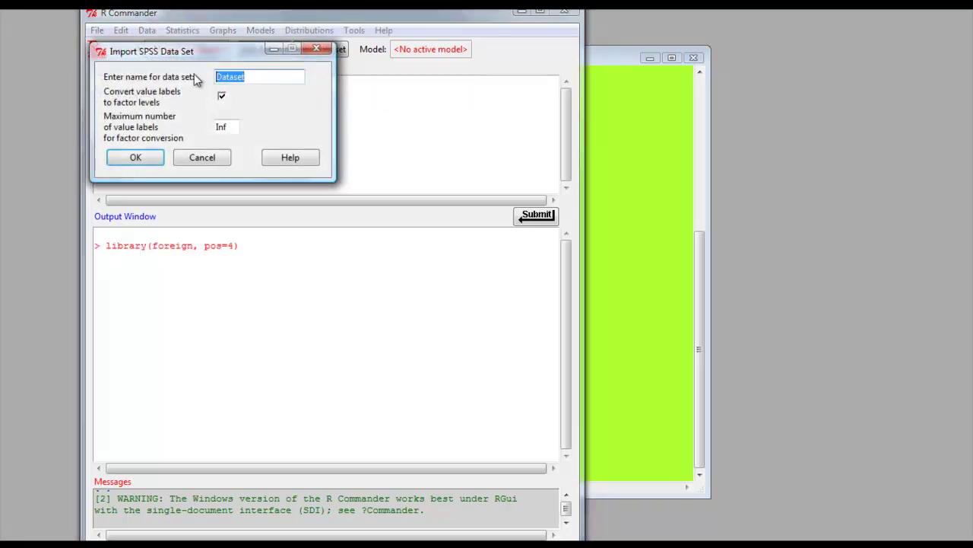
pyautogui.write('my')
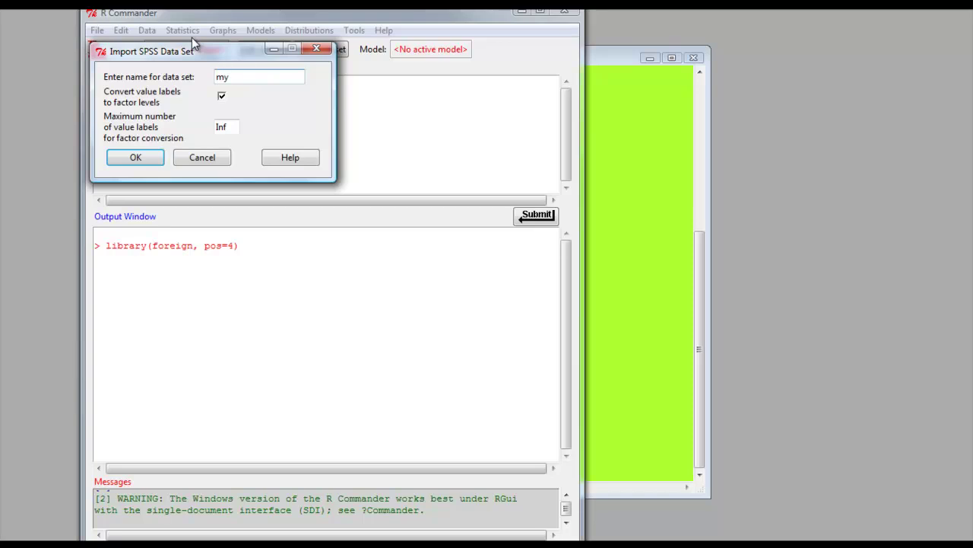
pyautogui.write('dataframe')
pyautogui.click(135, 158)
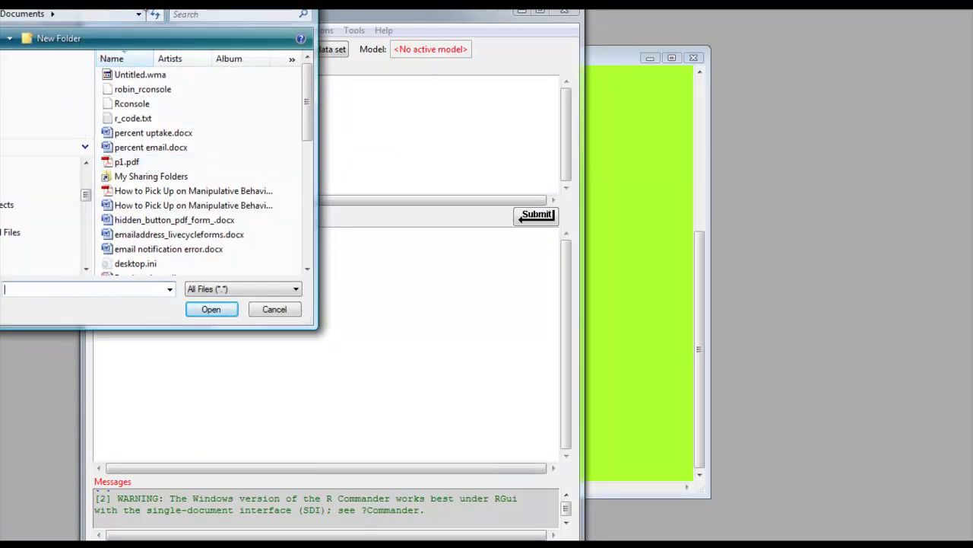
pyautogui.moveTo(138, 10); pyautogui.dragTo(422, 48)
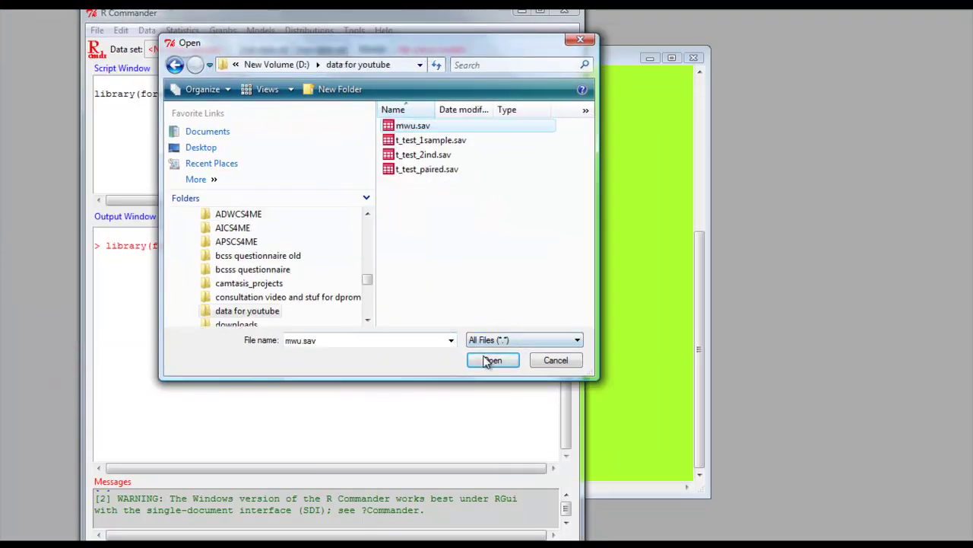
pyautogui.click(487, 361)
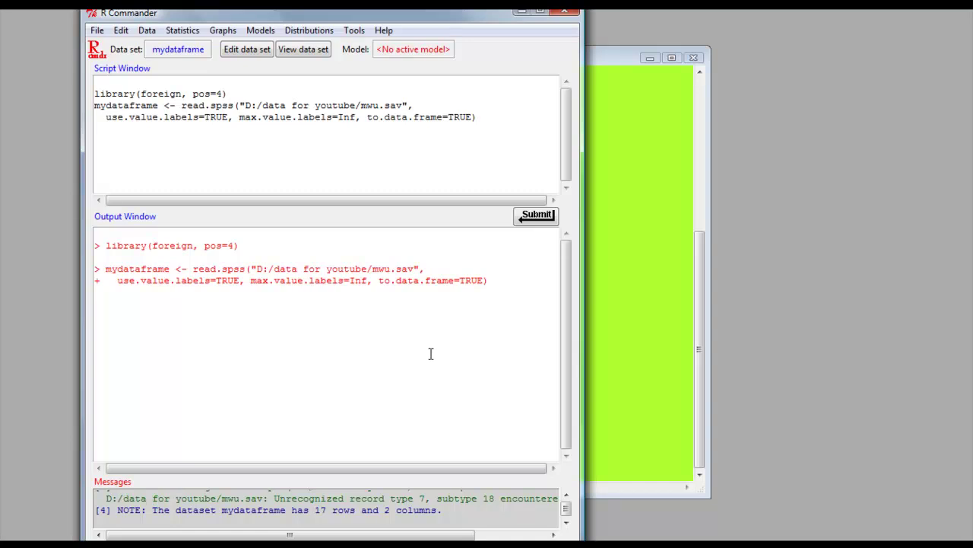
# View mydataframe's result and grouping values in the data editor, then close it.
pyautogui.click(248, 50)
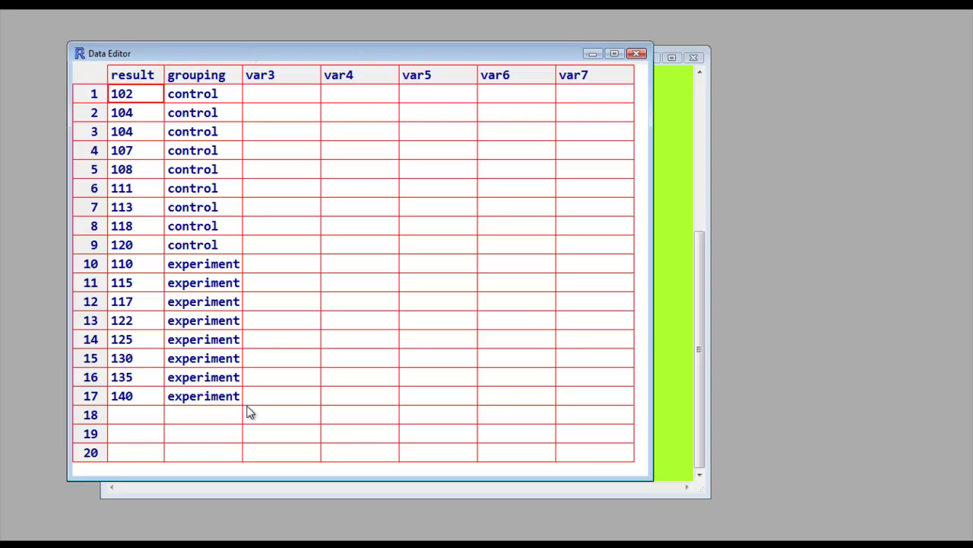
pyautogui.click(637, 55)
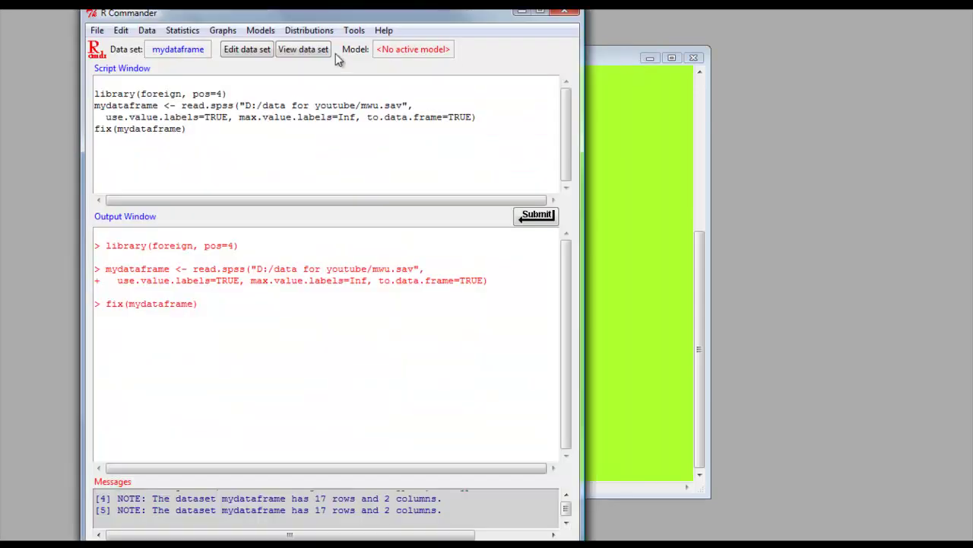
pyautogui.click(183, 30)
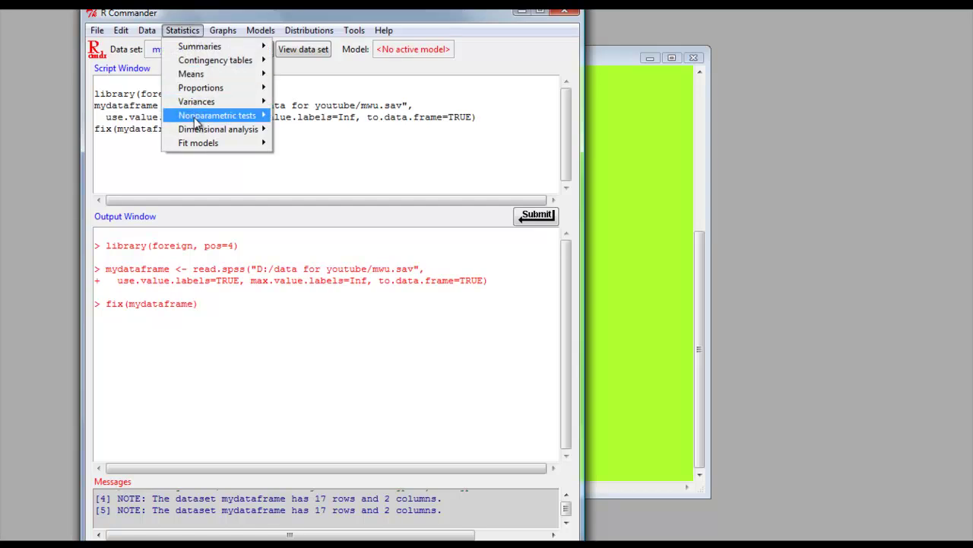
# Run an exact two-sample Wilcoxon test of result by grouping, giving W = 8 and p = 0.007019.
pyautogui.moveTo(196, 119)
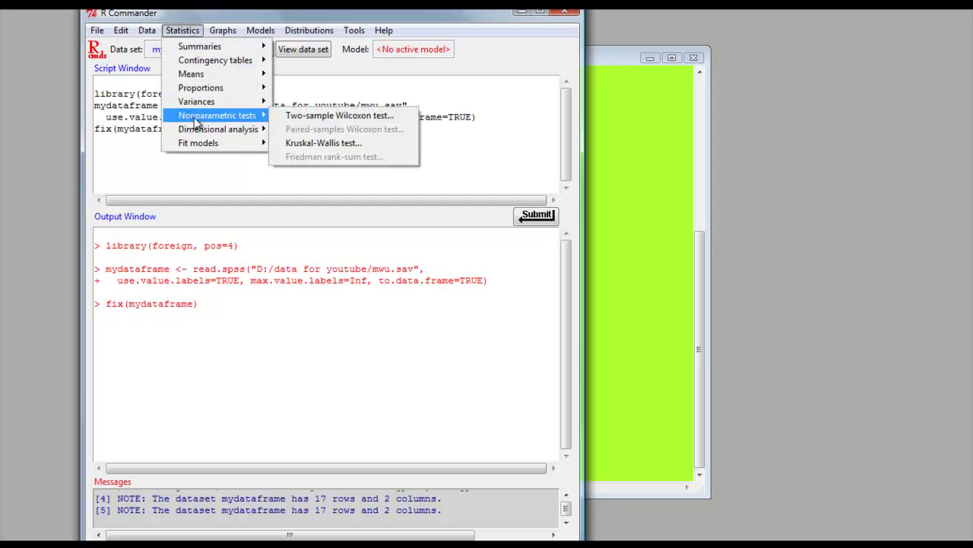
pyautogui.click(287, 119)
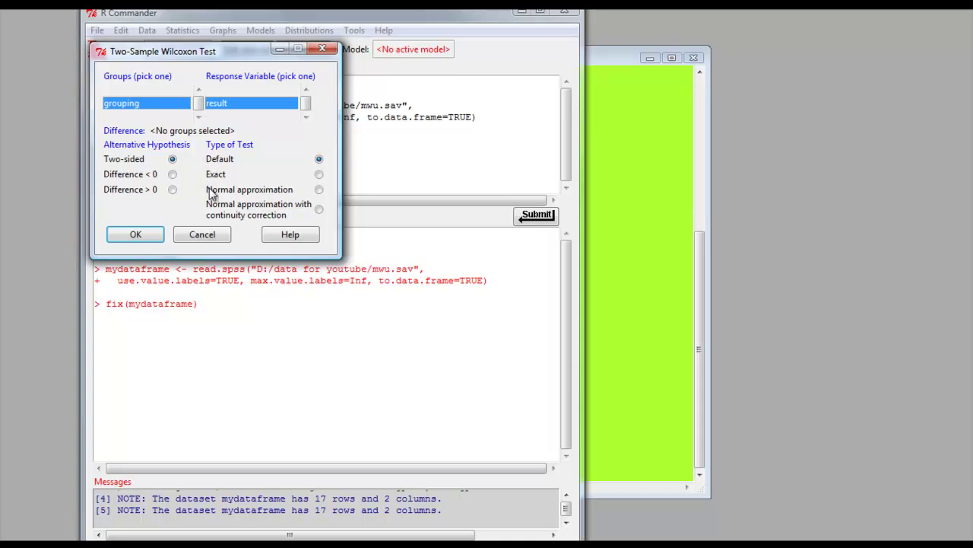
pyautogui.click(319, 174)
pyautogui.click(133, 235)
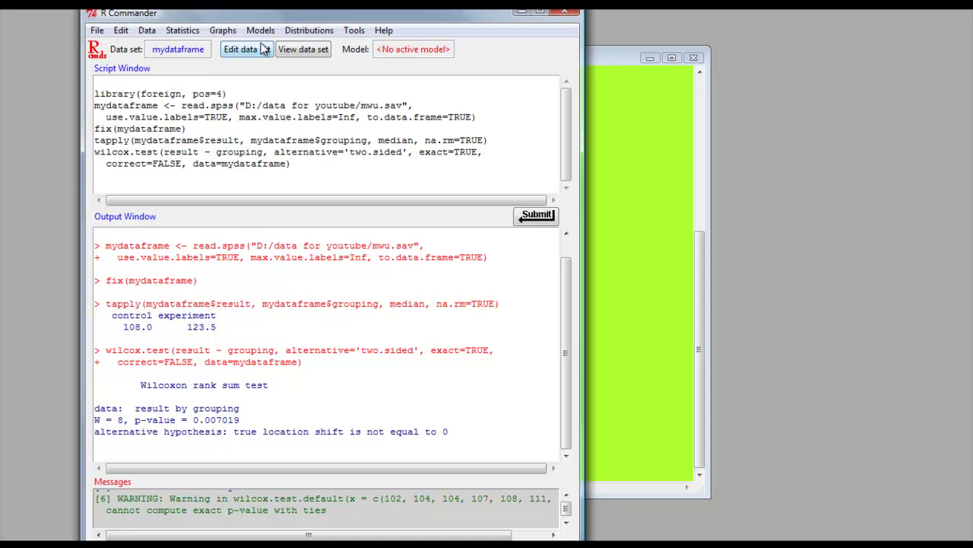
# Draw a boxplot of result split by grouping into control and experiment groups.
pyautogui.click(224, 30)
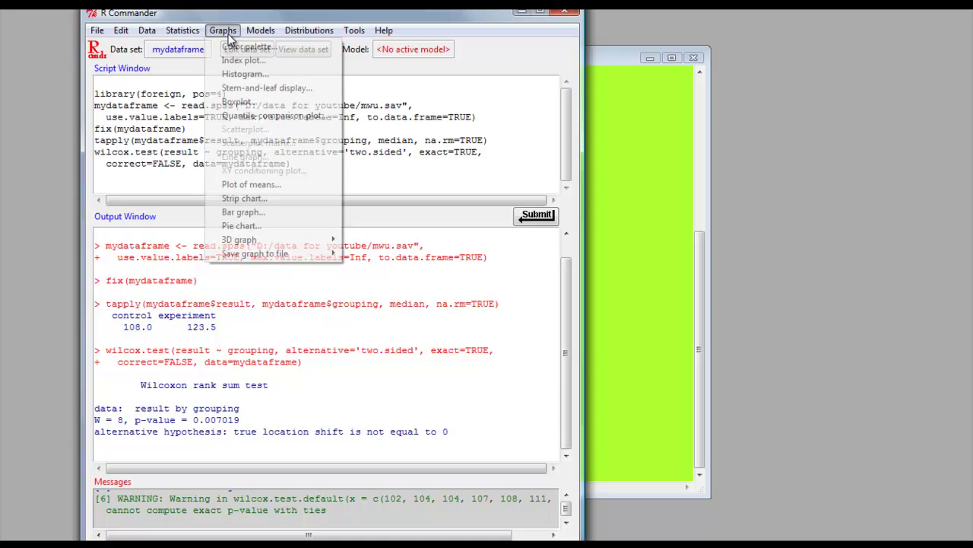
pyautogui.click(228, 102)
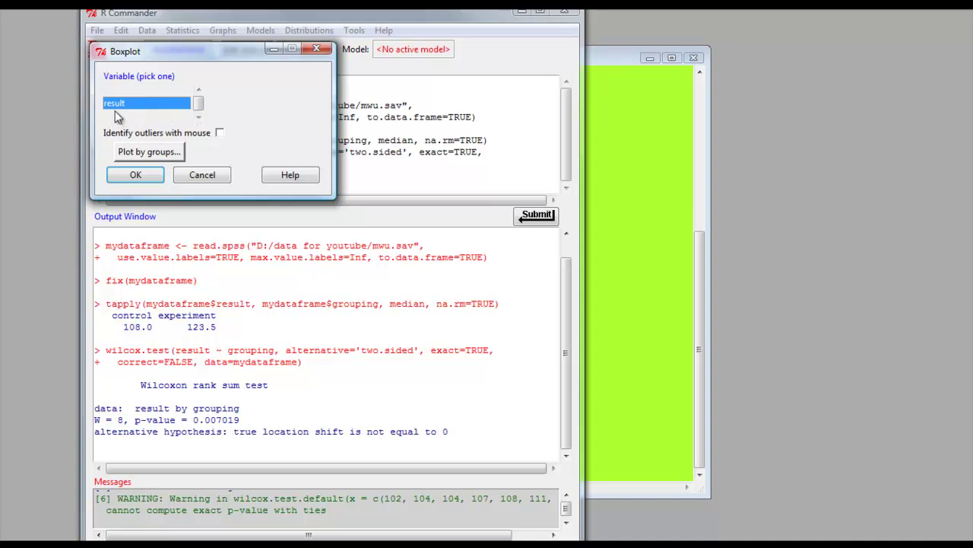
pyautogui.click(161, 153)
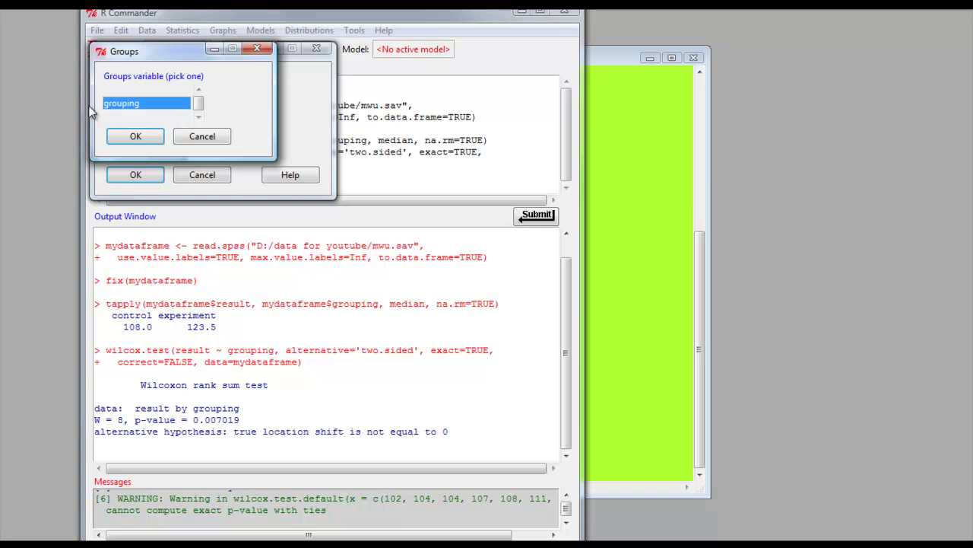
pyautogui.click(136, 138)
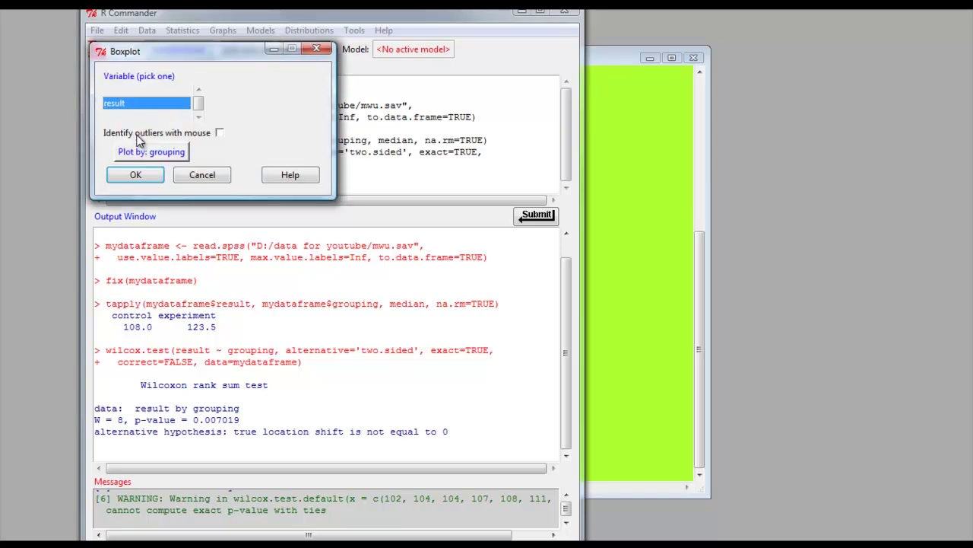
pyautogui.click(135, 175)
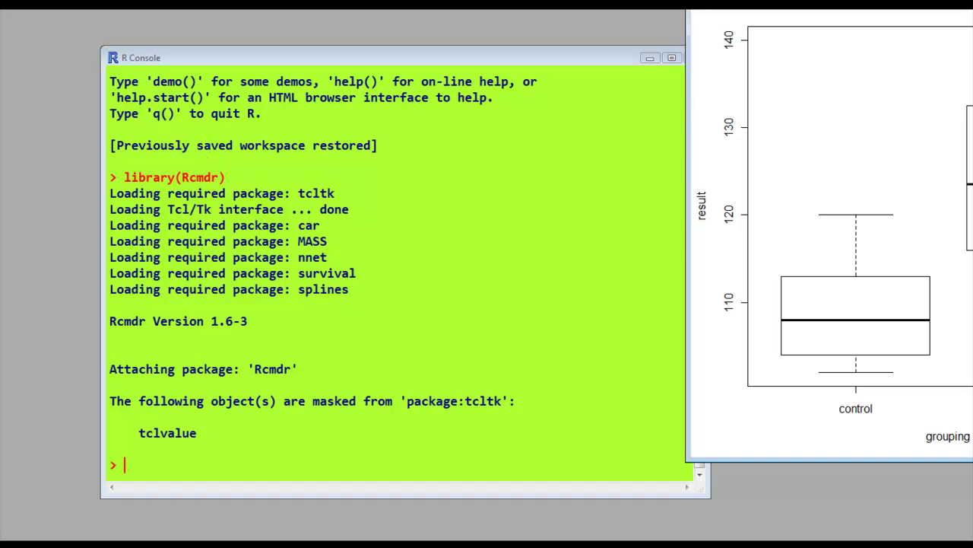
pyautogui.moveTo(861, 10); pyautogui.dragTo(350, 20)
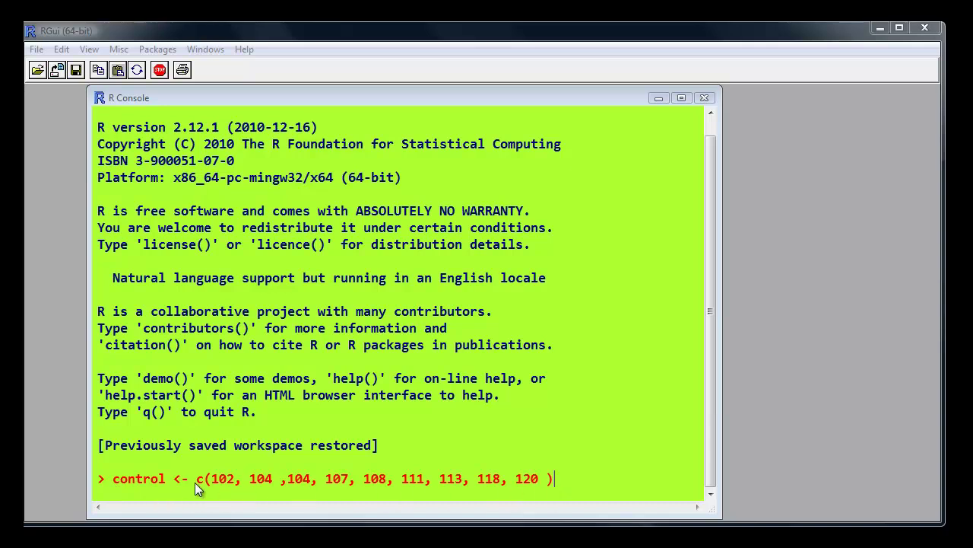
# Store the control and treatment value vectors in the R console, with treatment ending in NA.
pyautogui.press('Return')
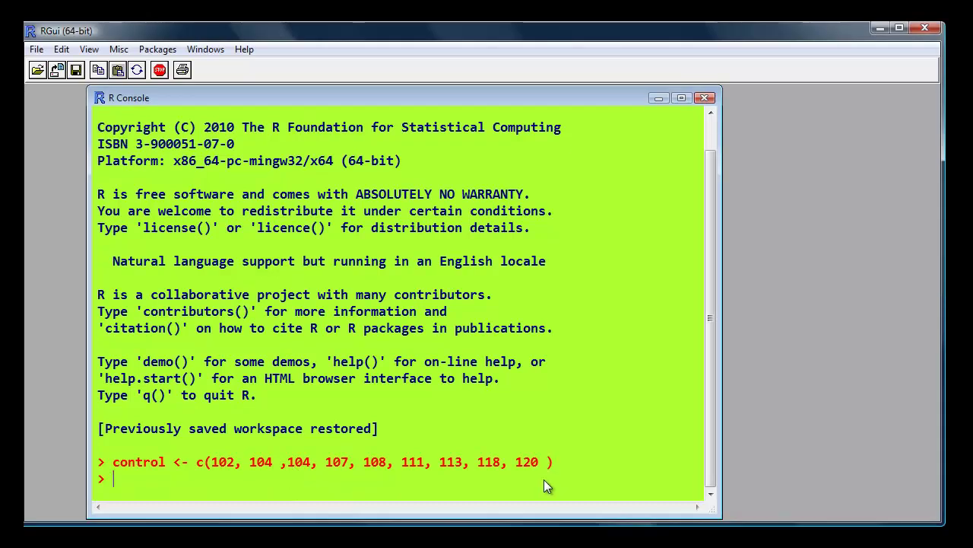
pyautogui.write('treatment <- c( 110, 115, 117, 122, 125, 130, 135, 140, NA)')
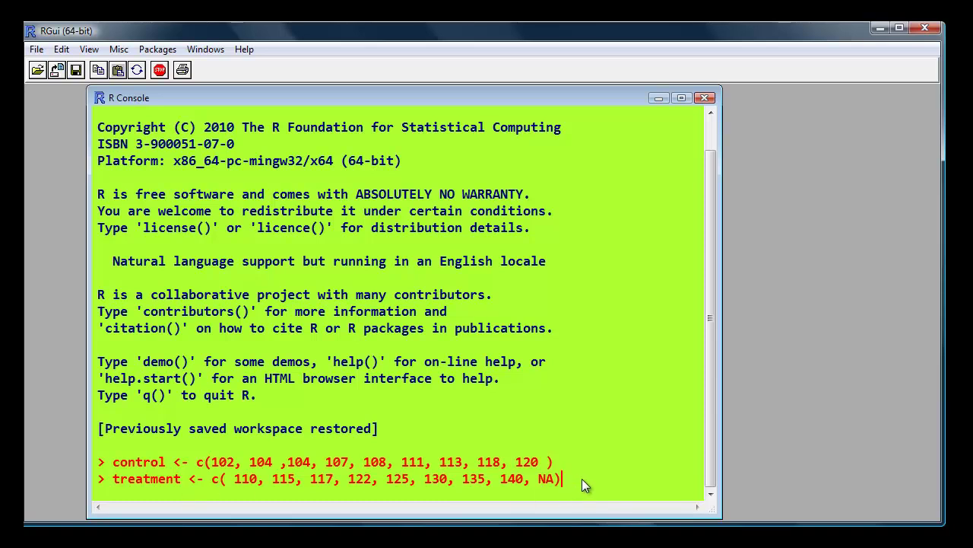
pyautogui.press('Return')
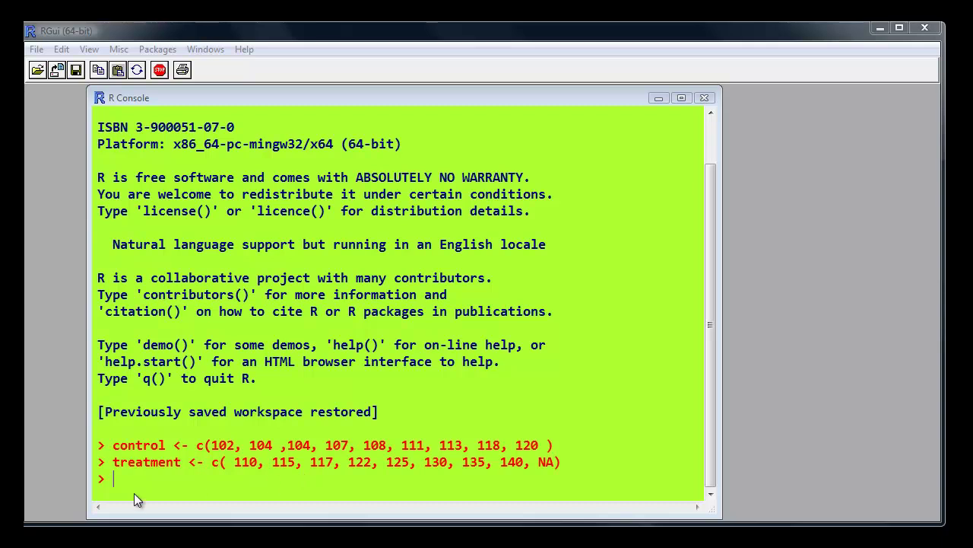
# Combine control and treatment into mydataframe and print its nine rows.
pyautogui.click(110, 477)
pyautogui.write('mydataframe <- data.frame ( control, treatment)')
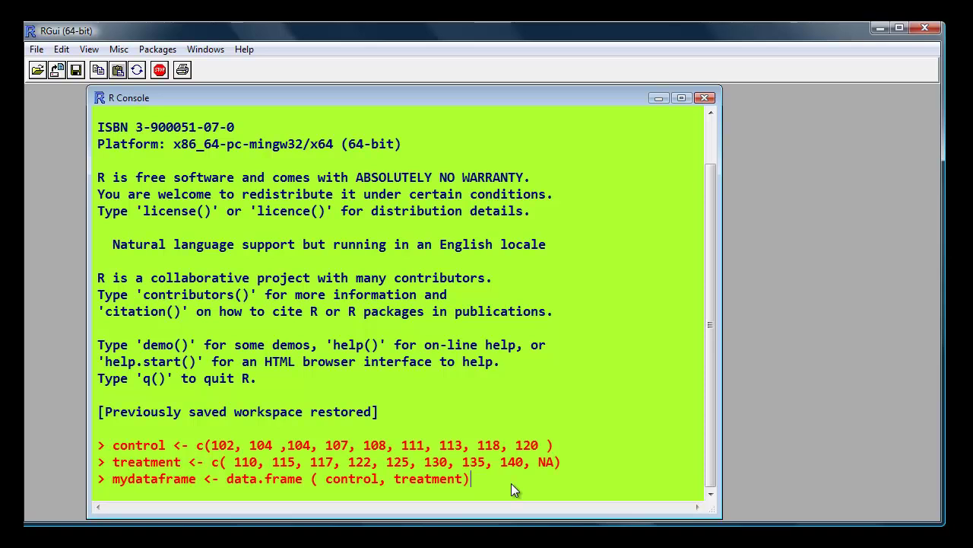
pyautogui.press('Return')
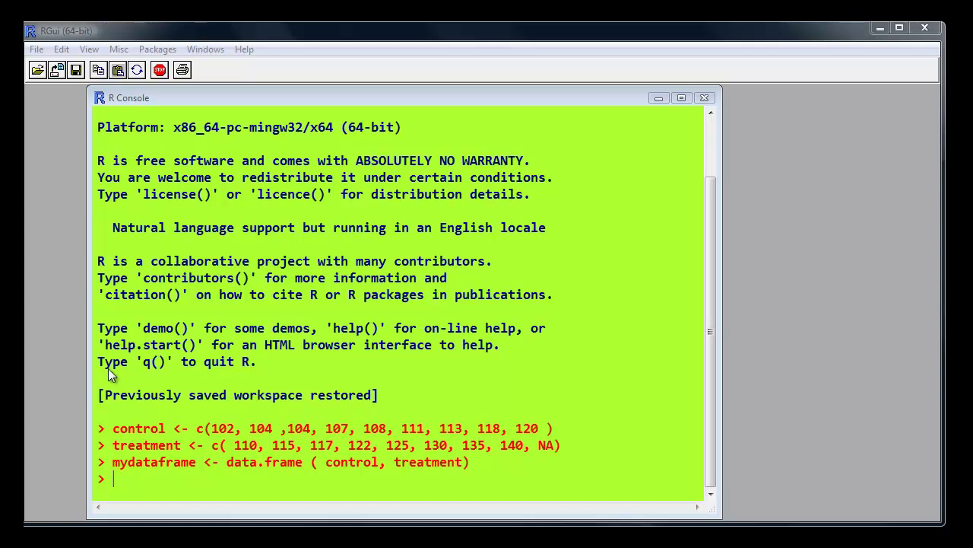
pyautogui.click(113, 479)
pyautogui.write('mydataframe')
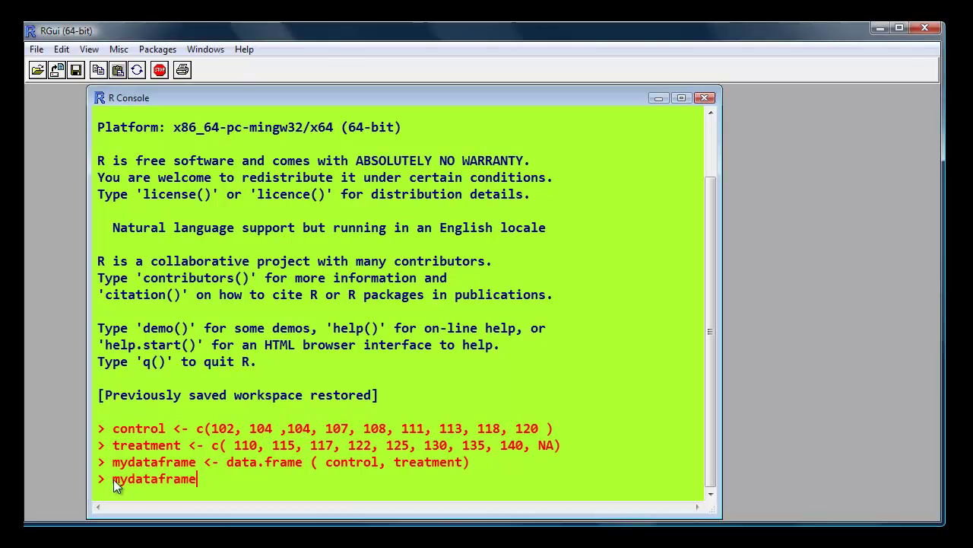
pyautogui.press('Return')
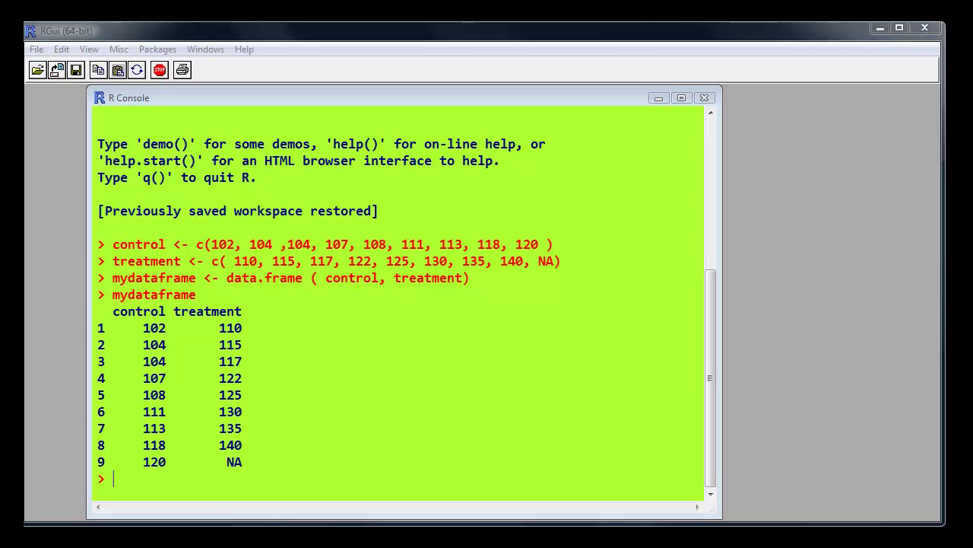
# Attach mydataframe and enter wilcox.test(treatment, control, paired = FALSE, correct = FALSE) at the prompt.
pyautogui.click(108, 480)
pyautogui.write('attach(mydataframe)')
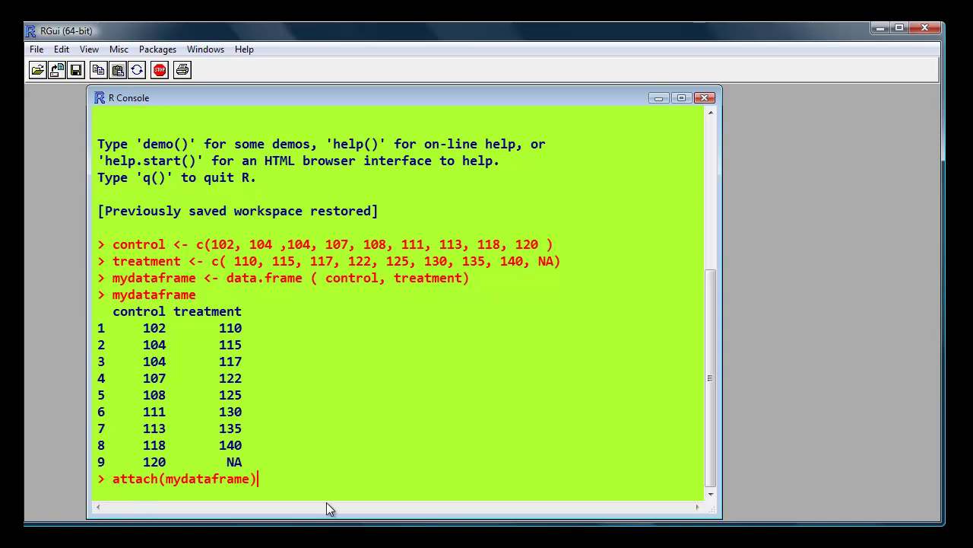
pyautogui.press('Return')
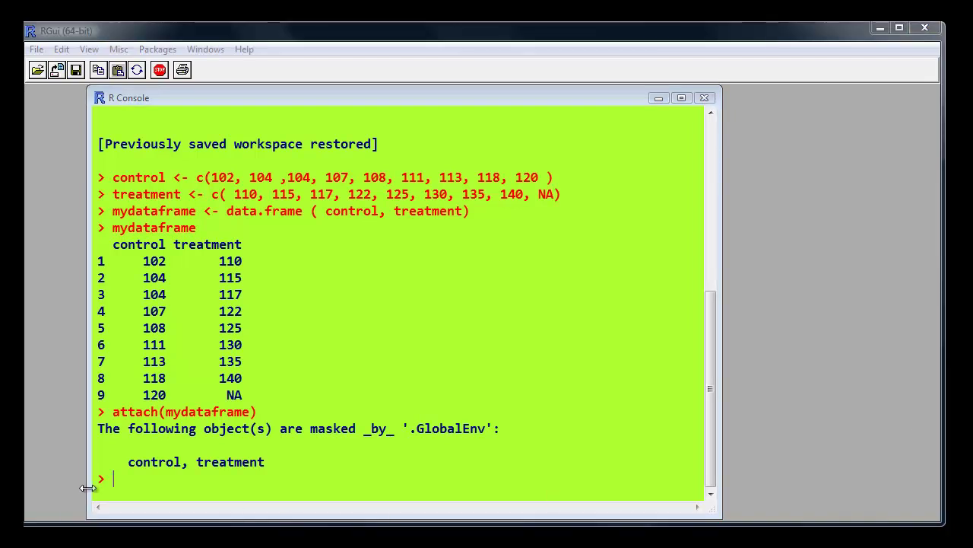
pyautogui.click(110, 481)
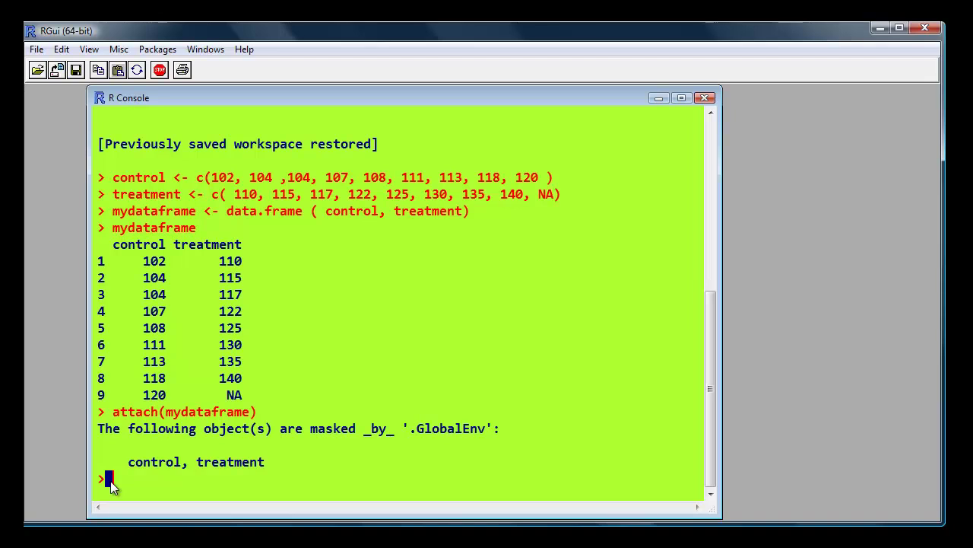
pyautogui.write('wilcox.test(treatment, control, paired = FALSE, correct = FALSE)')
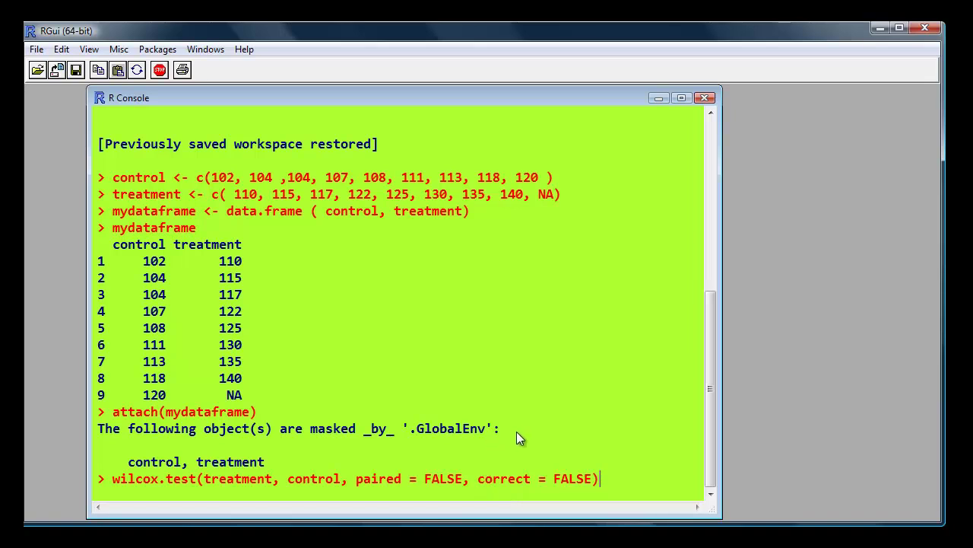
# Execute the uncorrected Wilcoxon rank sum test, getting W = 64 and p-value = 0.007019.
pyautogui.press('Return')
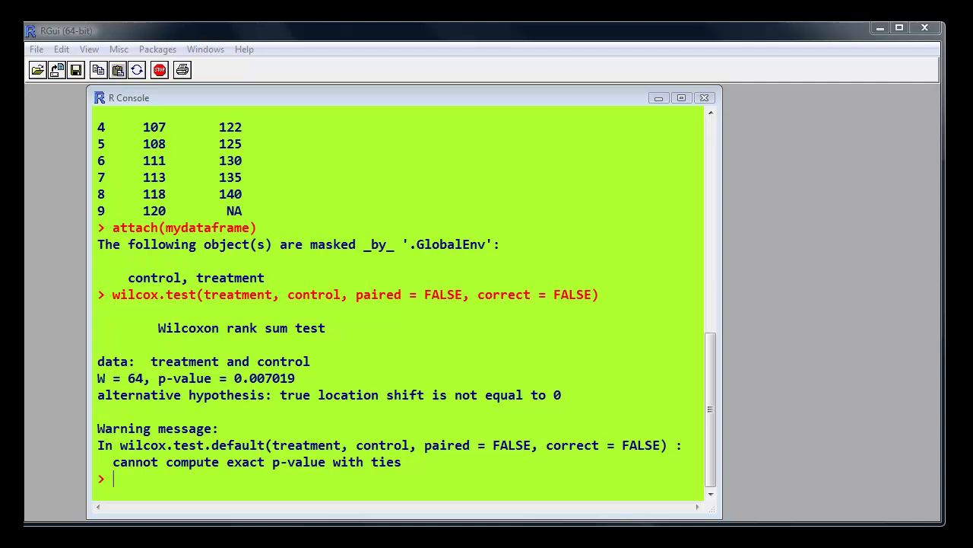
pyautogui.click(122, 483)
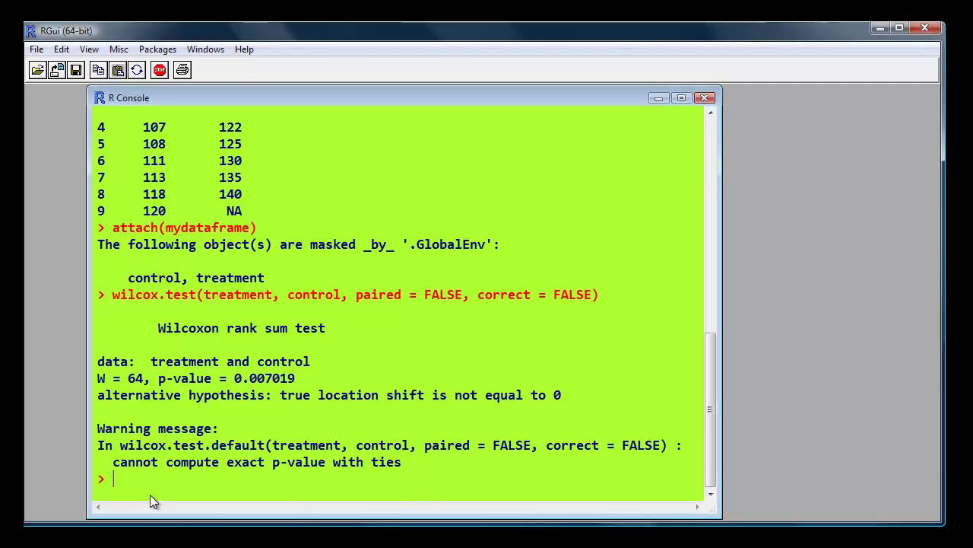
# Run wilcox.test with correct = TRUE, getting W = 64 and p-value = 0.008101.
pyautogui.write('wilcox.test(treatment, control, paired = FALSE, correct = TRUE)')
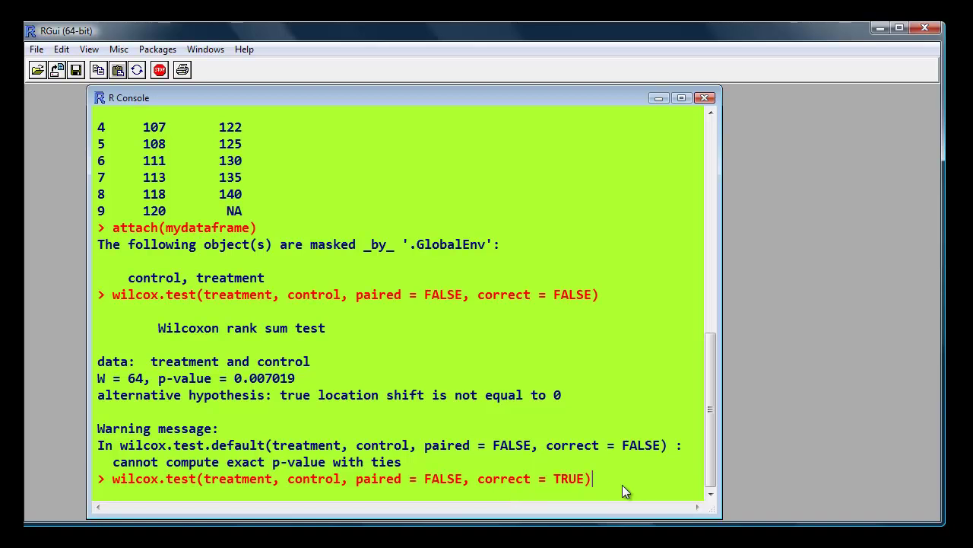
pyautogui.press('Return')
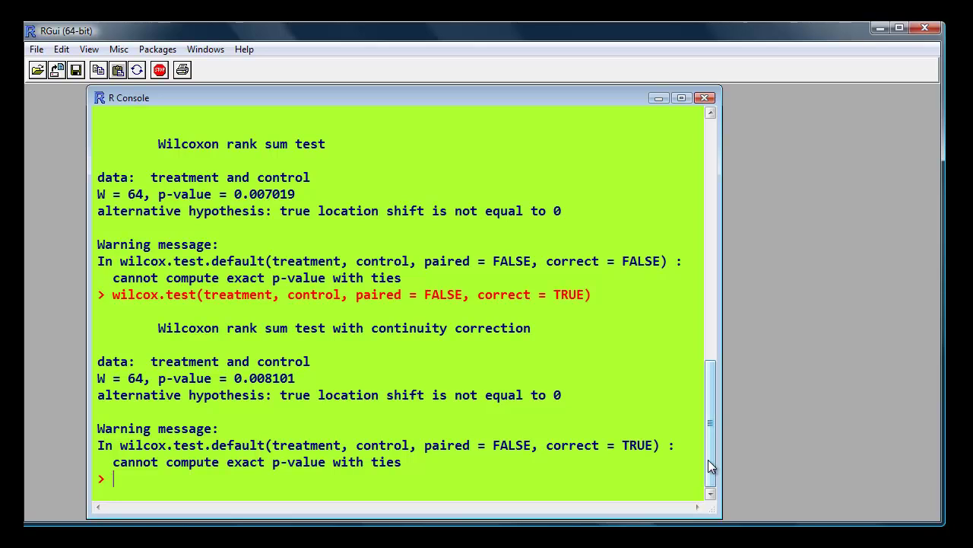
pyautogui.moveTo(708, 461); pyautogui.dragTo(716, 411)
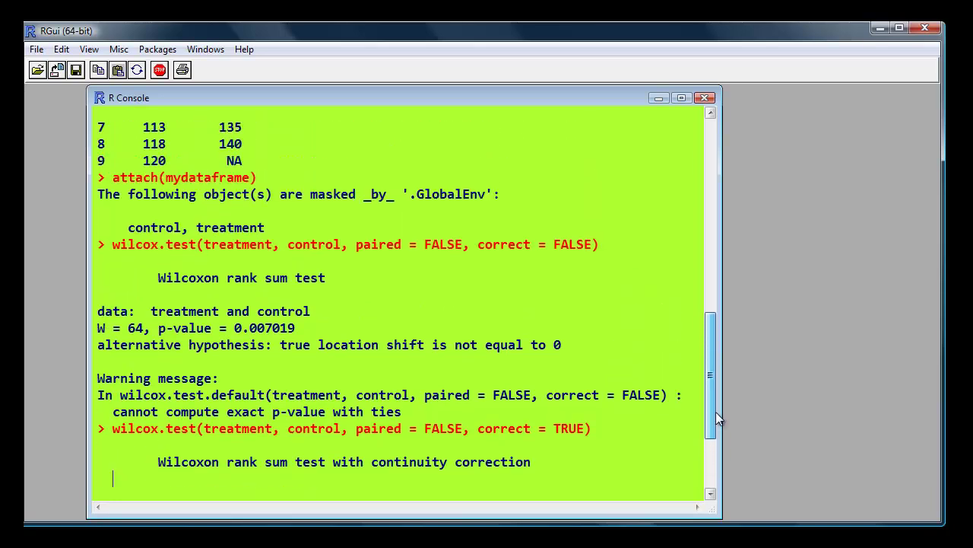